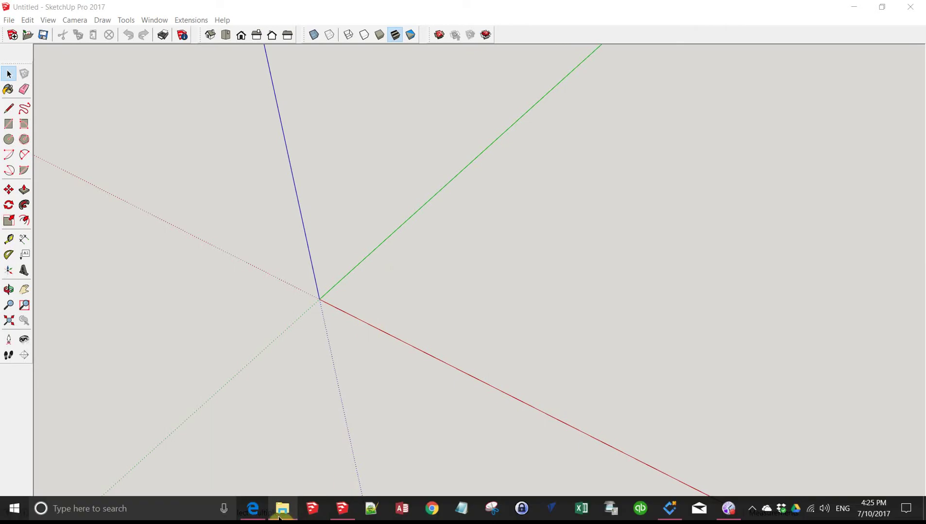
Step: Switch from SketchUp to the CabinetSense home page in Edge
click(254, 510)
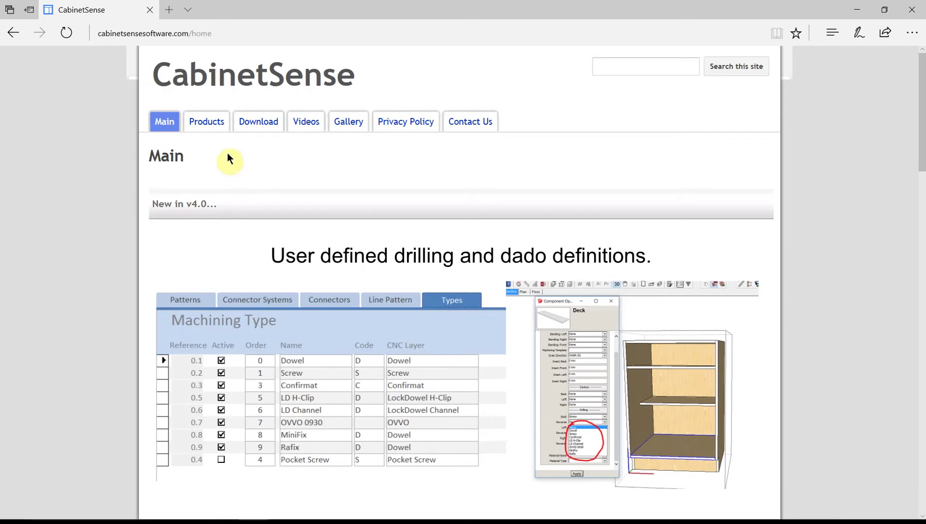
Step: Download and save CabinetSense2017.rbz from the site's SketchUp 2017 download section
click(251, 127)
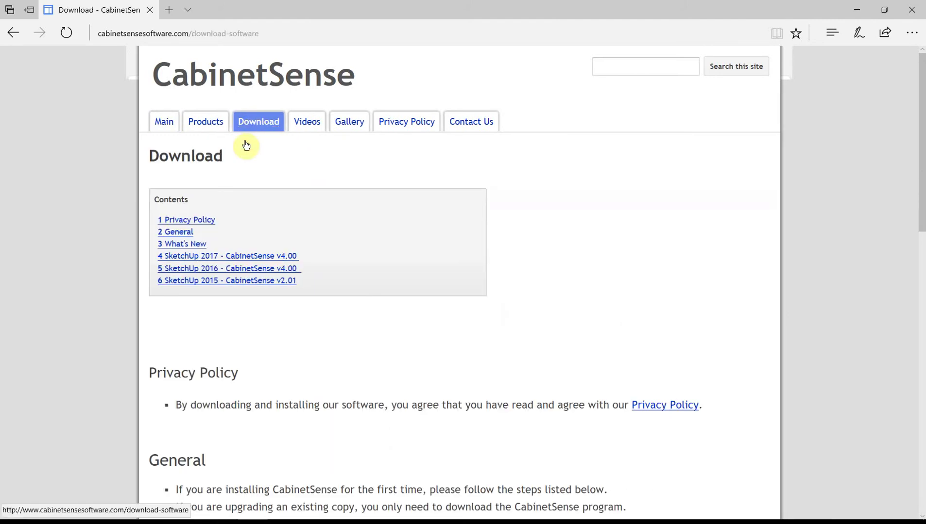
click(210, 258)
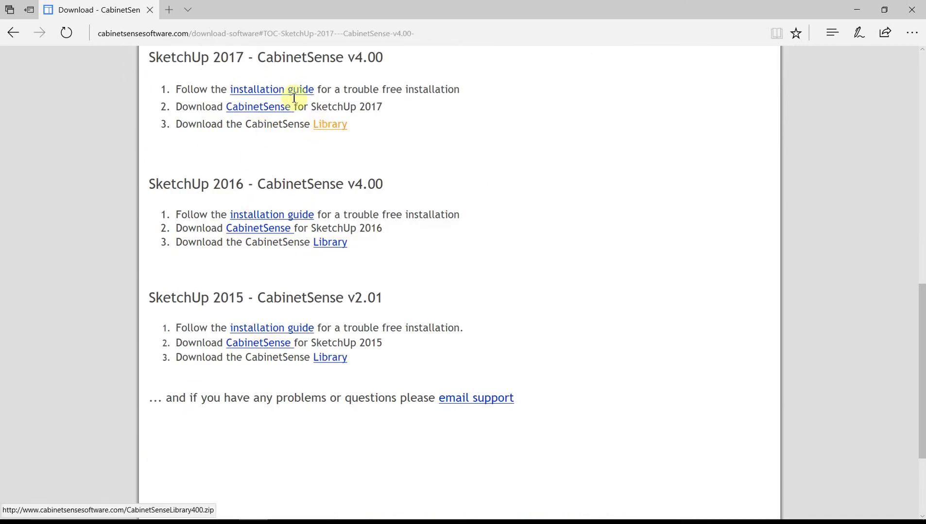
click(270, 108)
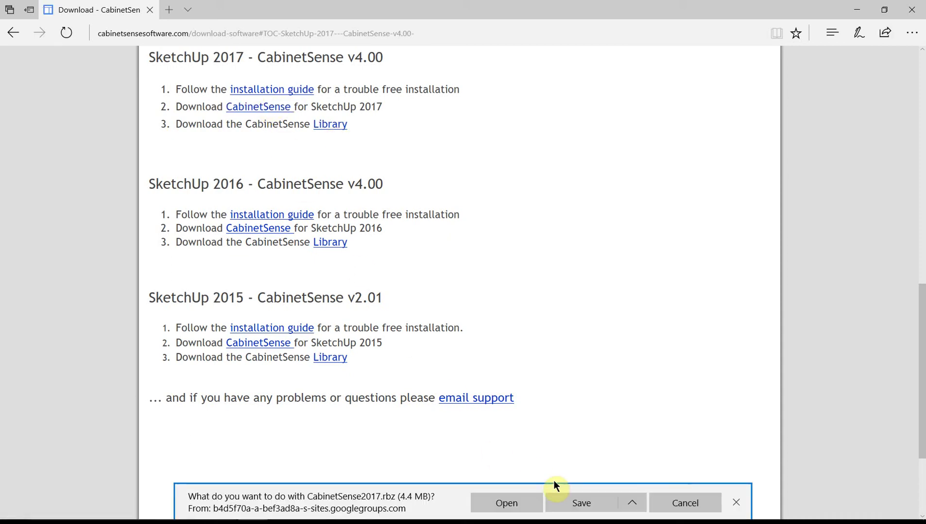
click(563, 503)
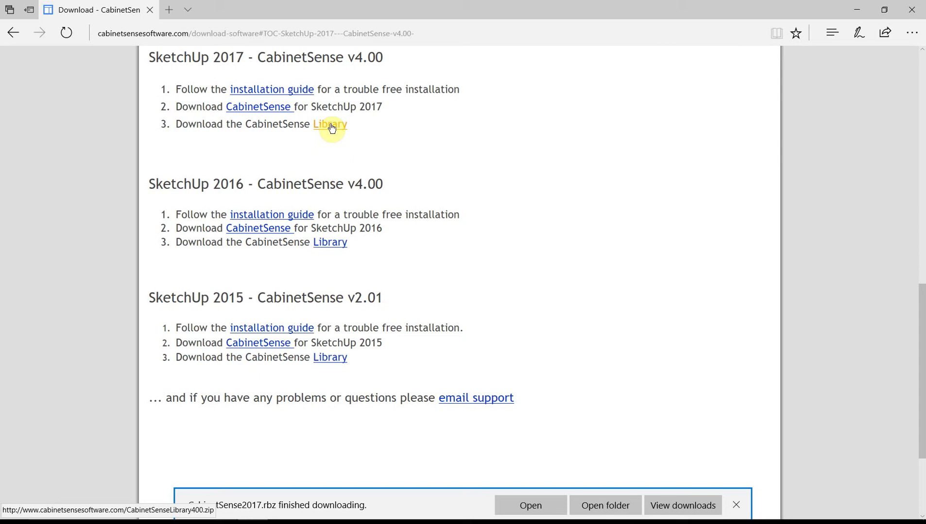
Step: Save CabinetSenseLibrary400.zip too, then open the Demo downloads folder
click(331, 128)
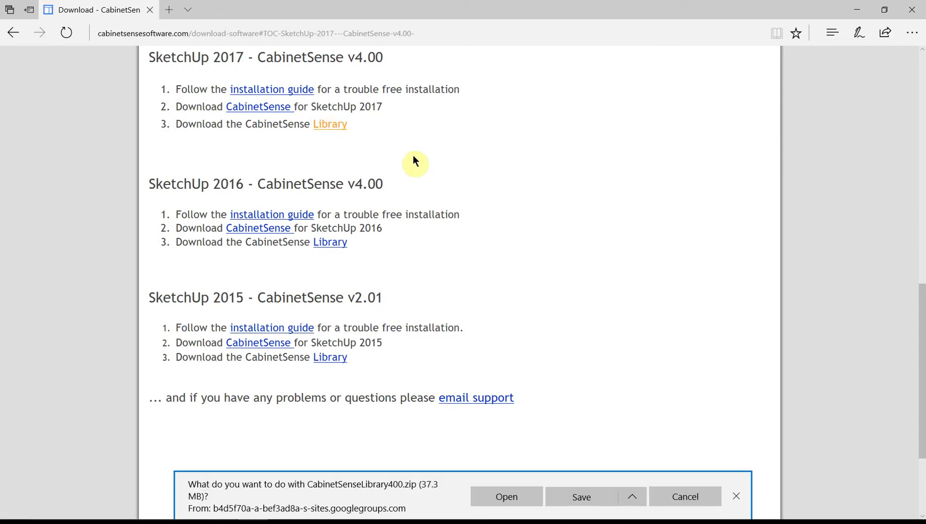
click(566, 497)
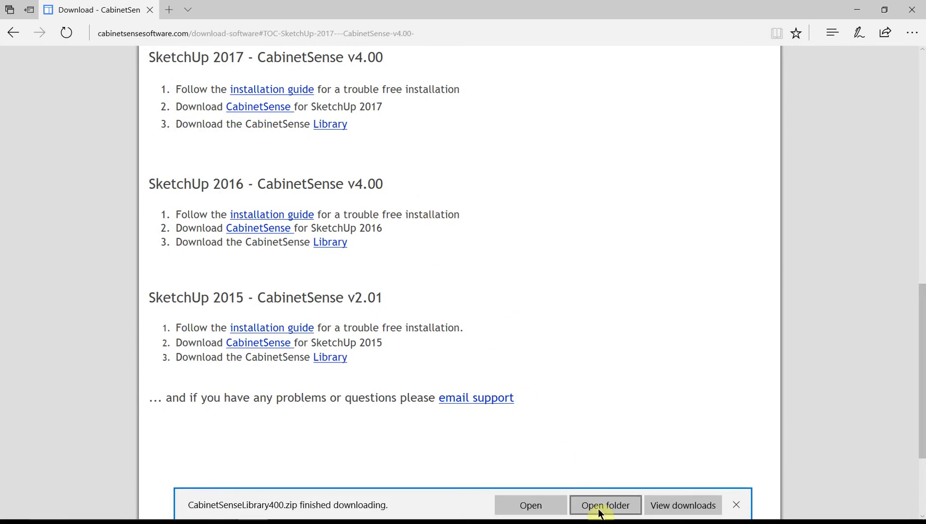
click(605, 507)
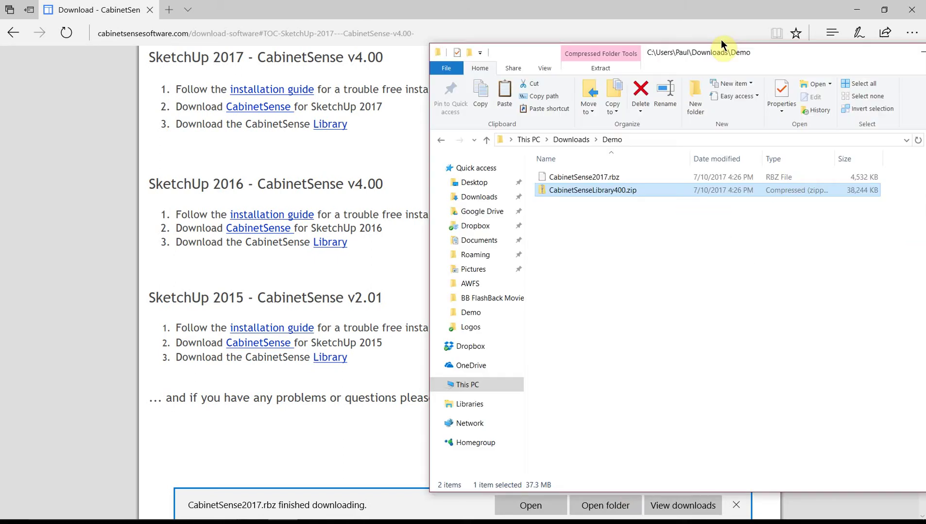
Step: Extract CabinetSenseLibrary400.zip in Demo, check the extracted folder, then select CabinetSense2017.rbz
drag(721, 20, 492, 37)
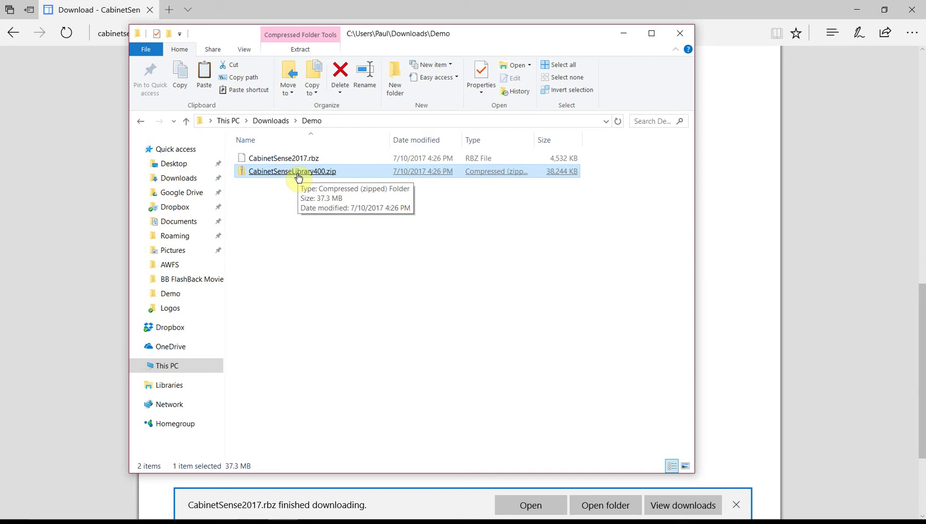
right_click(296, 172)
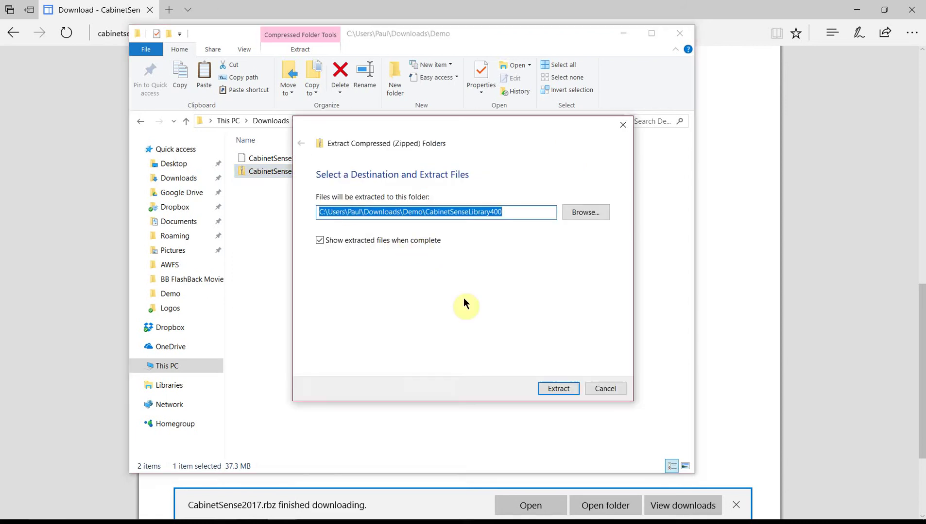
click(558, 392)
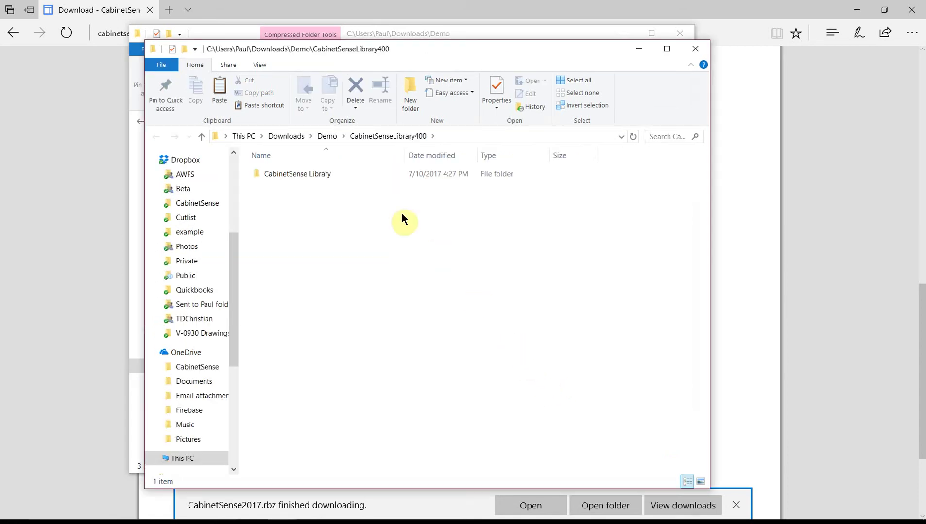
double_click(291, 175)
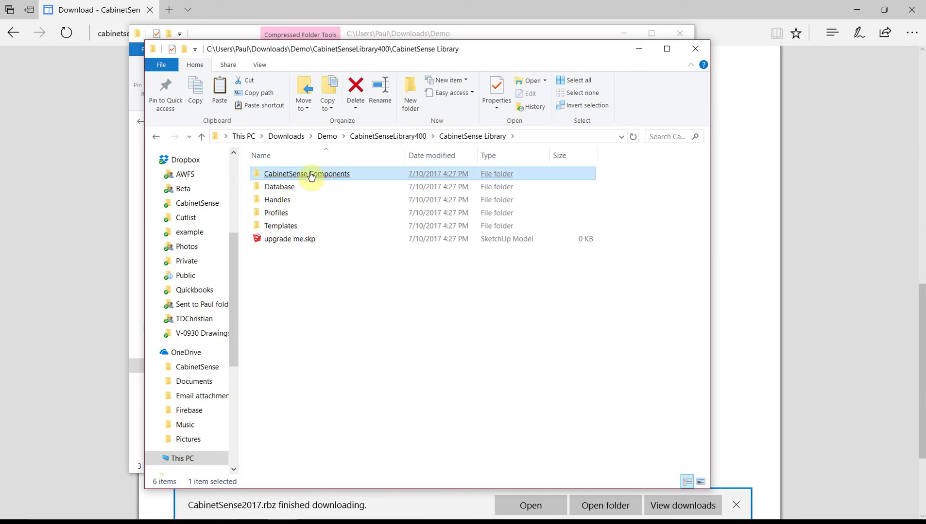
mouse_move(279, 193)
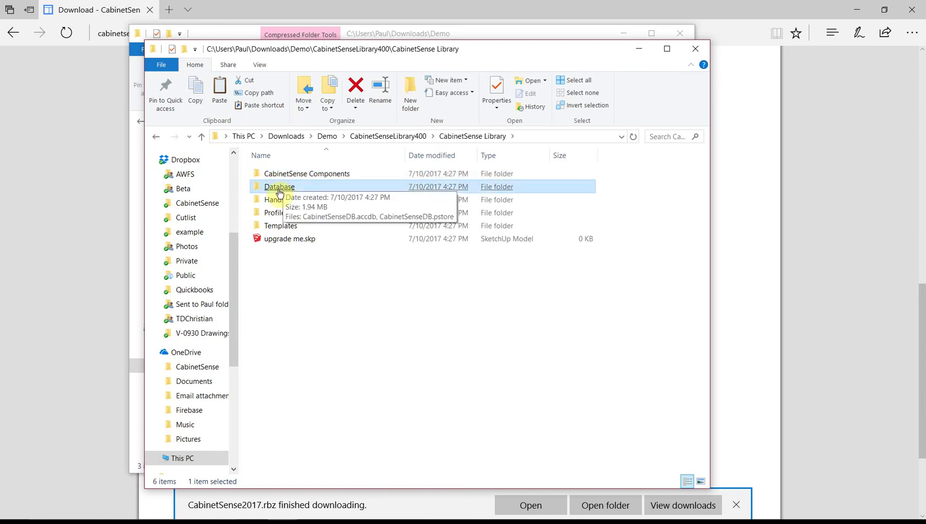
mouse_move(285, 232)
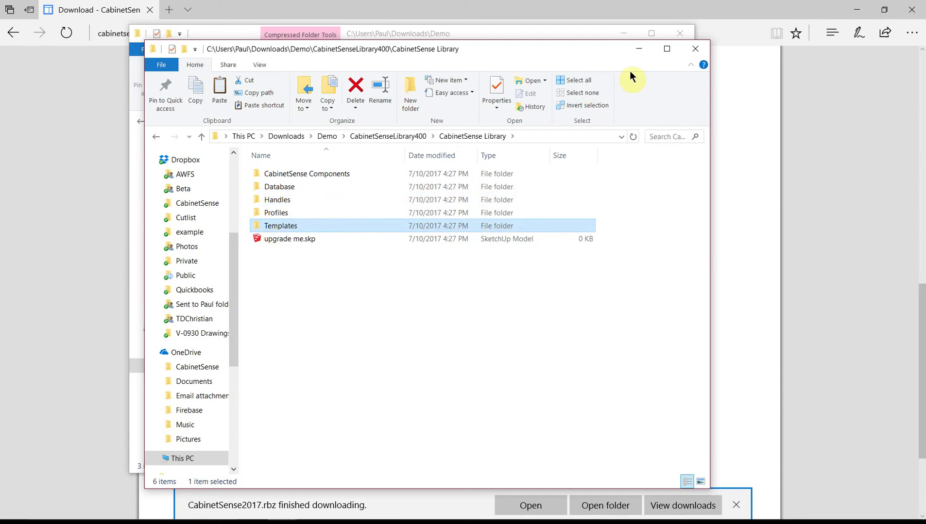
click(695, 48)
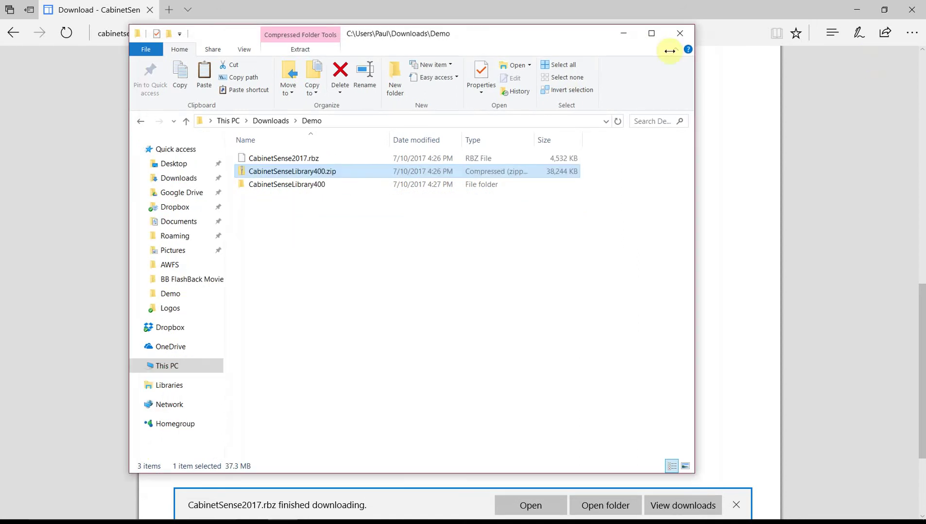
click(485, 158)
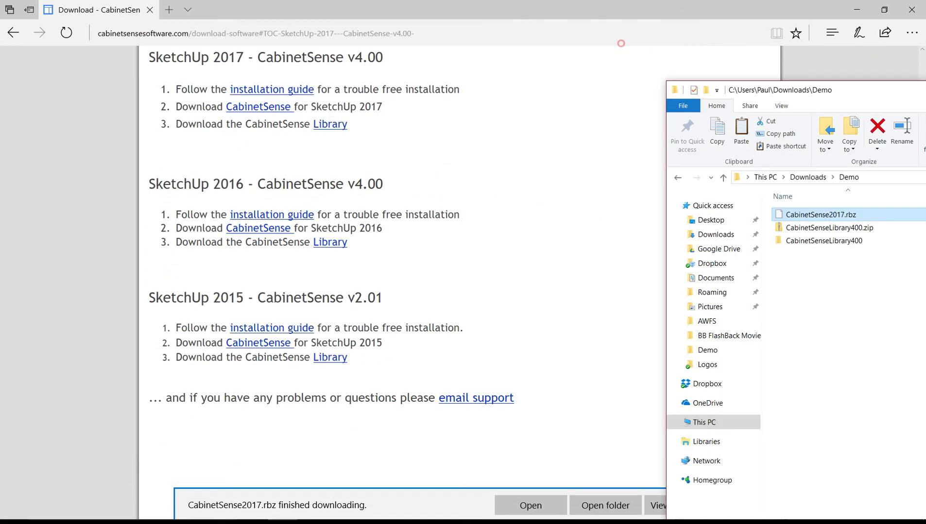
Step: Install CabinetSense2017.rbz through the Extension Manager and accept the licence agreement
click(339, 495)
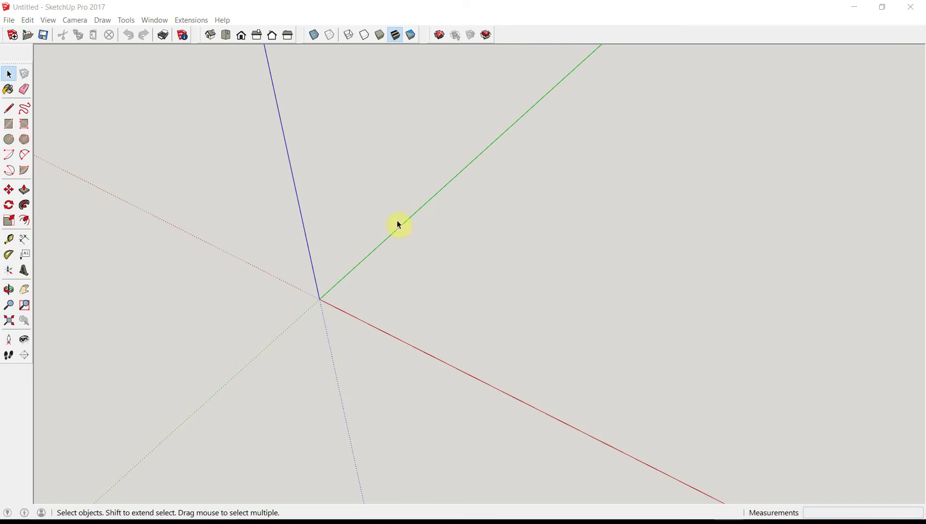
click(158, 20)
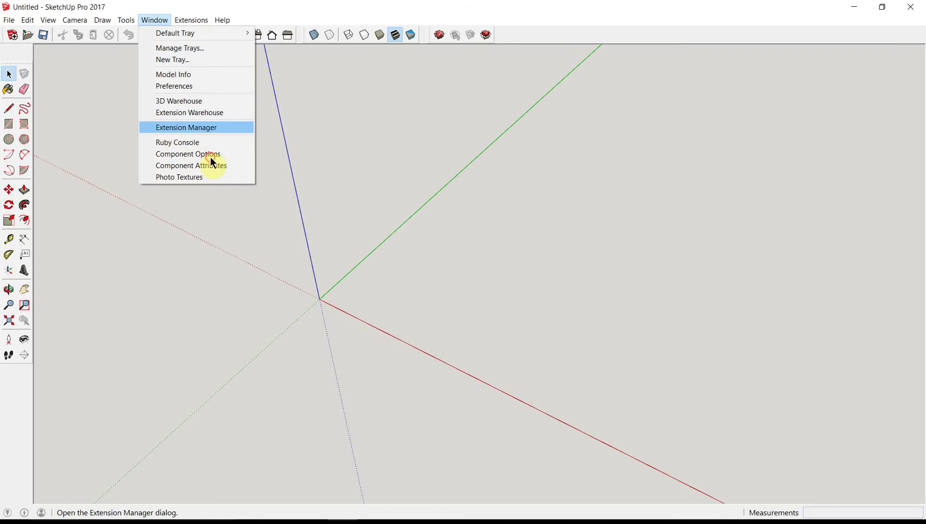
key(Return)
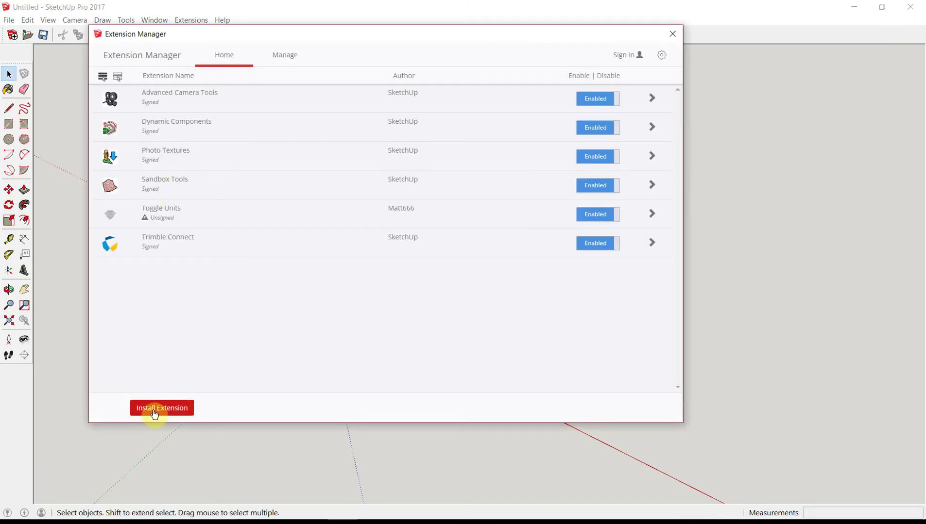
click(162, 412)
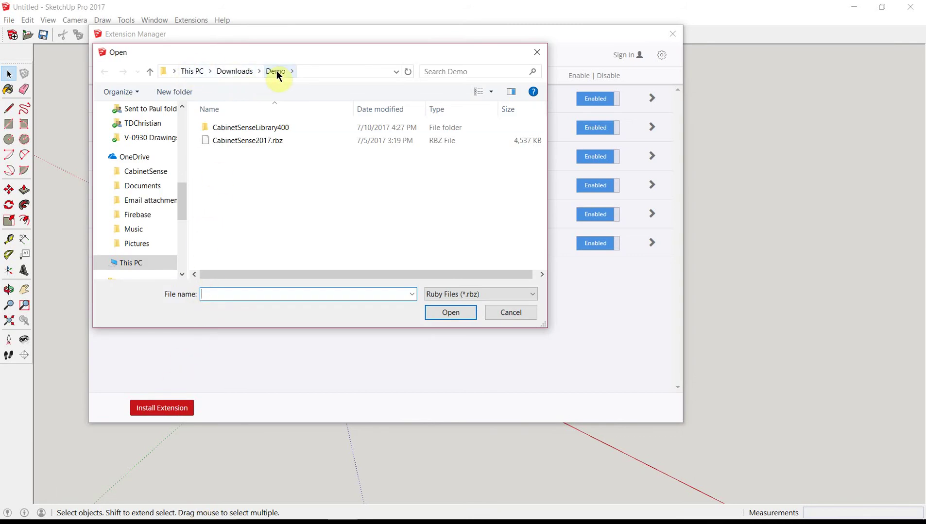
double_click(246, 141)
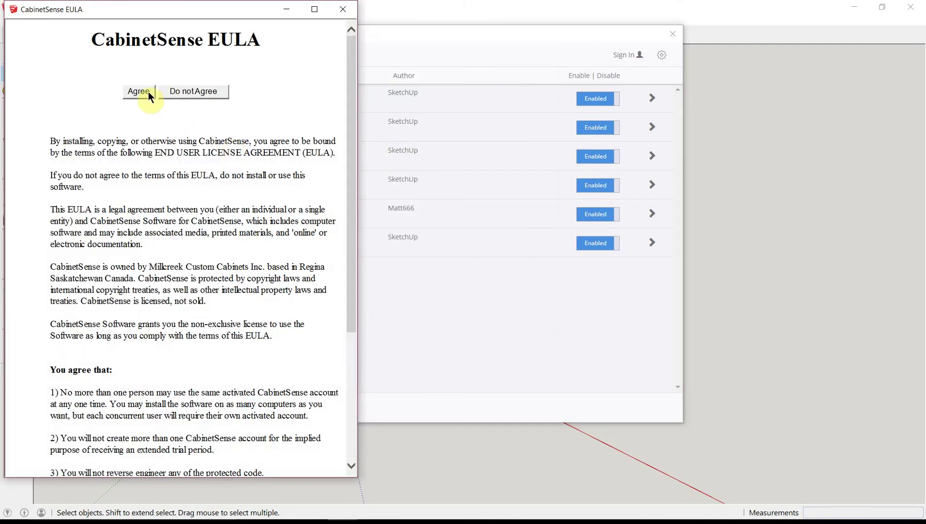
click(141, 95)
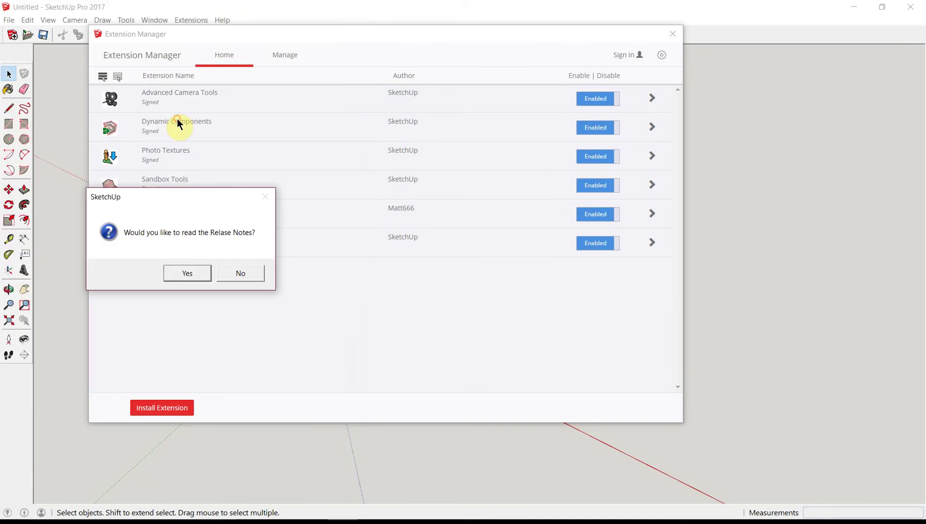
click(231, 275)
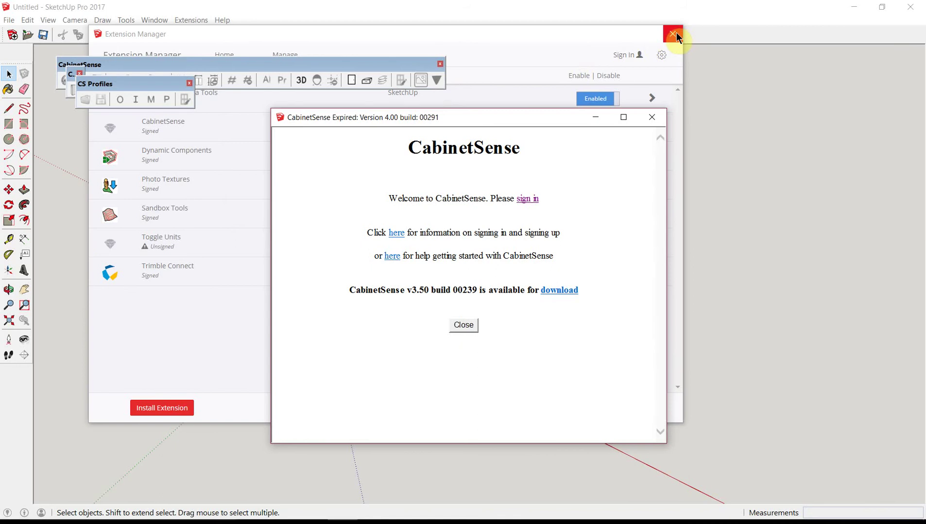
Step: Close the Extension Manager and dock the CabinetSense toolbars below the main toolbar
click(675, 33)
drag(407, 65, 406, 53)
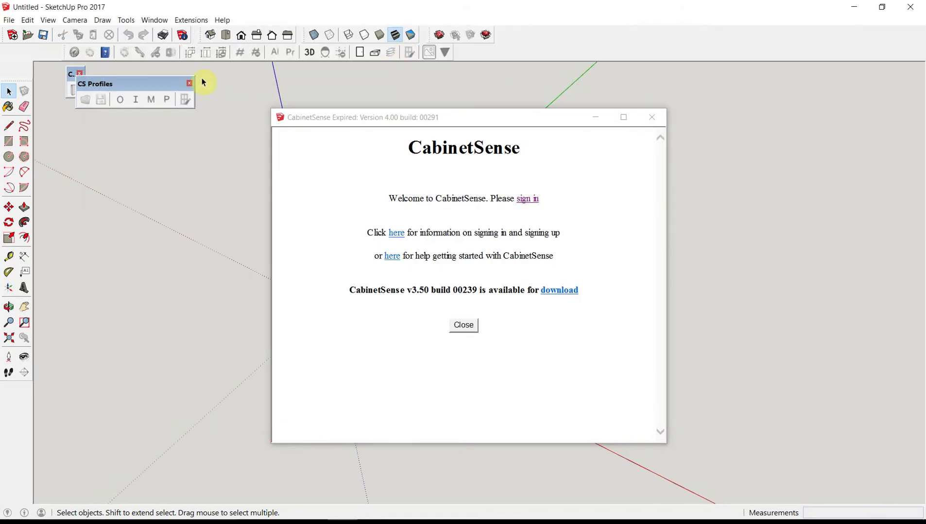
click(189, 83)
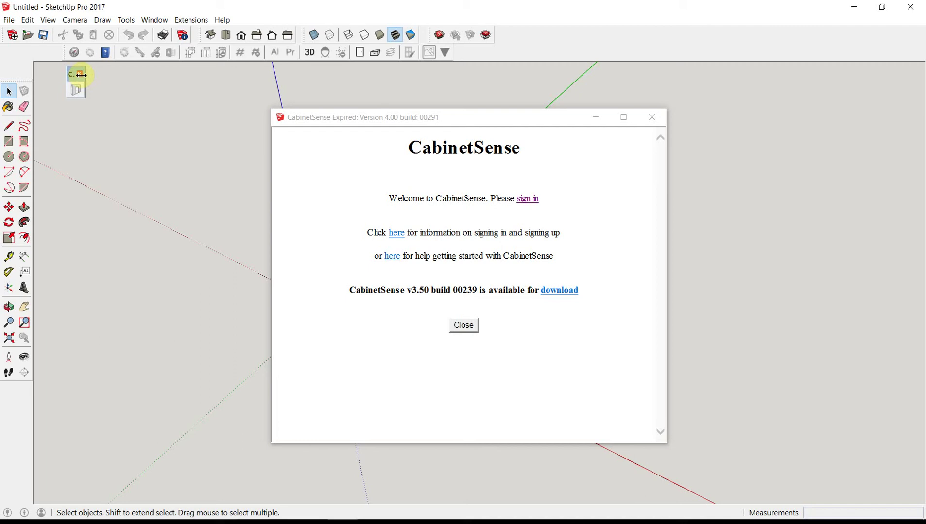
drag(73, 79, 36, 53)
Step: In the CabinetSense window, go back to the Google sign-in page
click(661, 248)
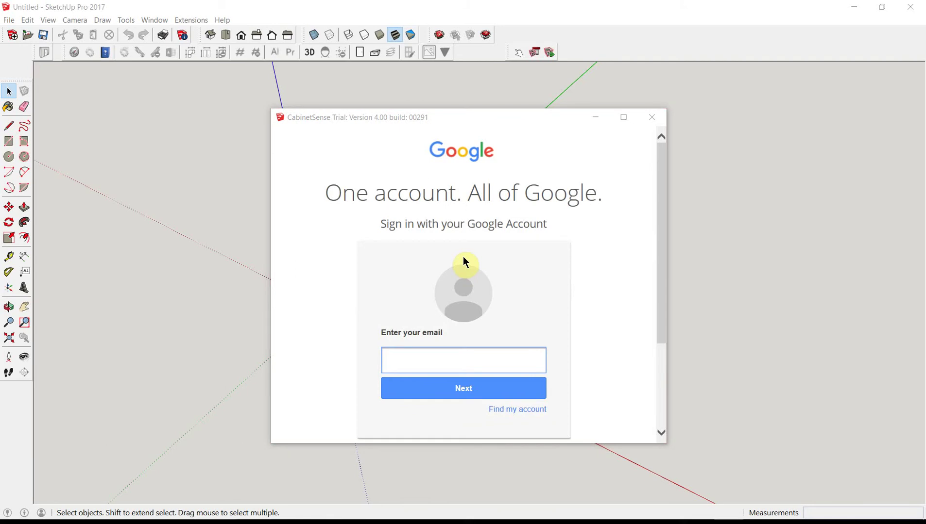
scroll(583, 326, down, 3)
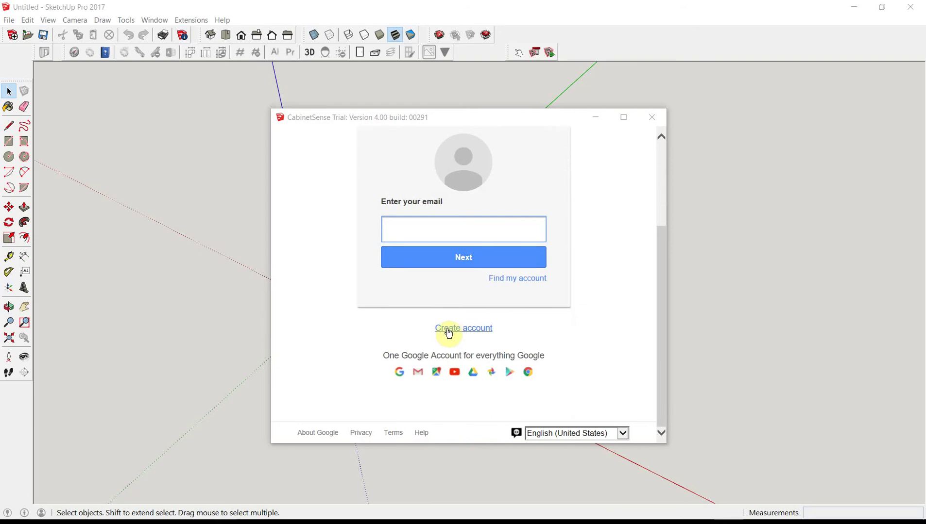
click(578, 417)
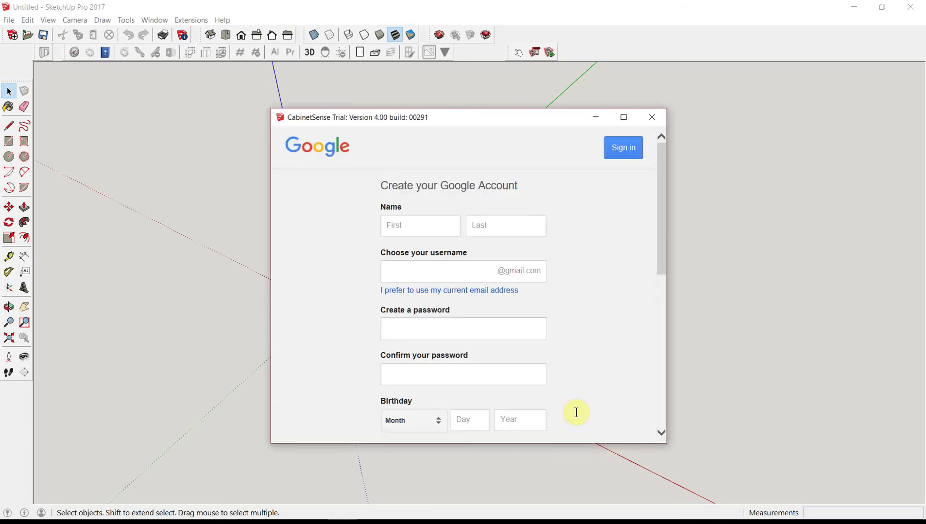
right_click(429, 315)
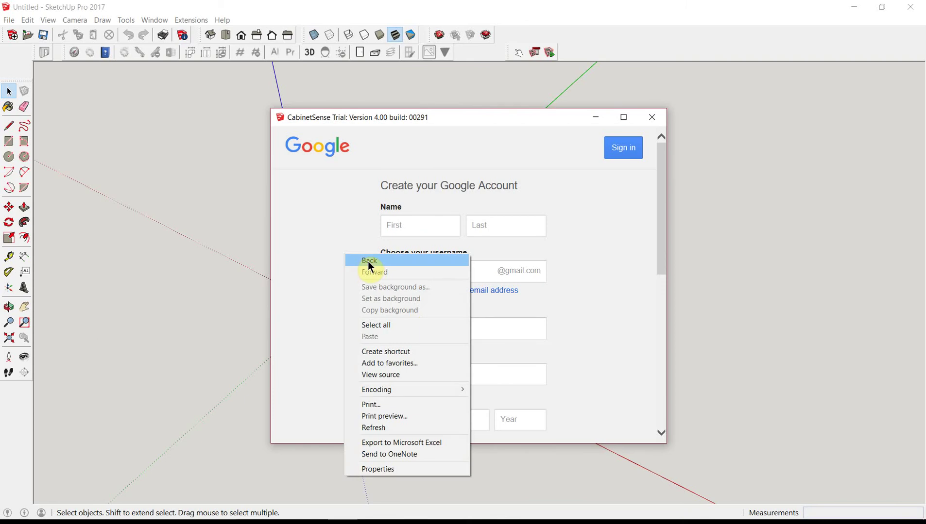
click(463, 332)
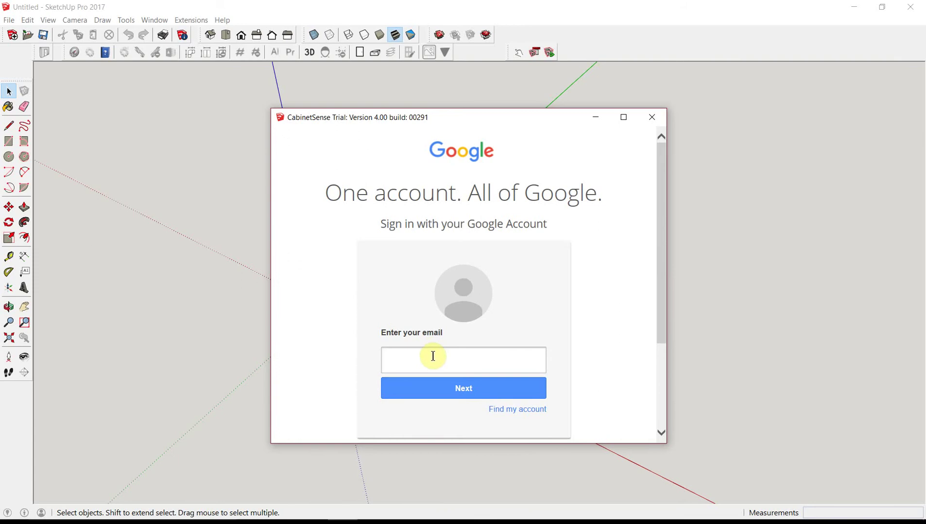
Step: Sign in by entering the Google account email and the account password
click(432, 357)
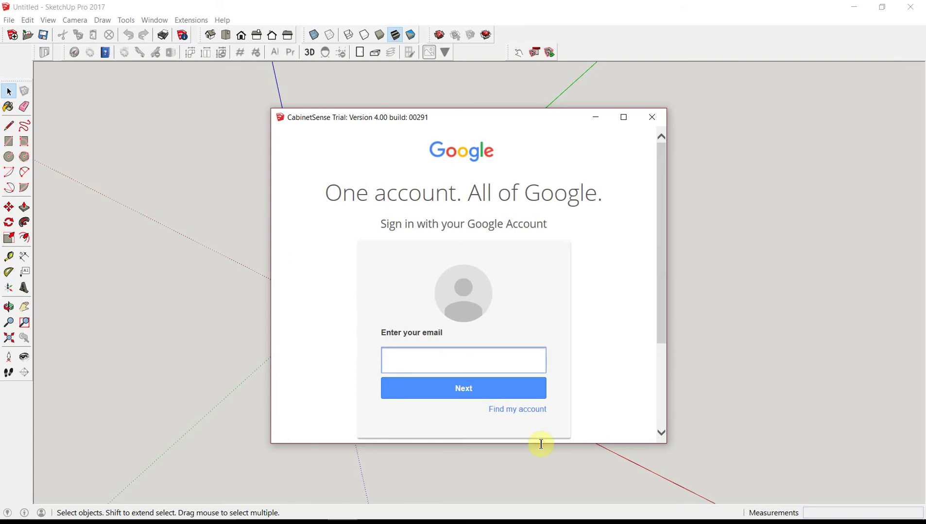
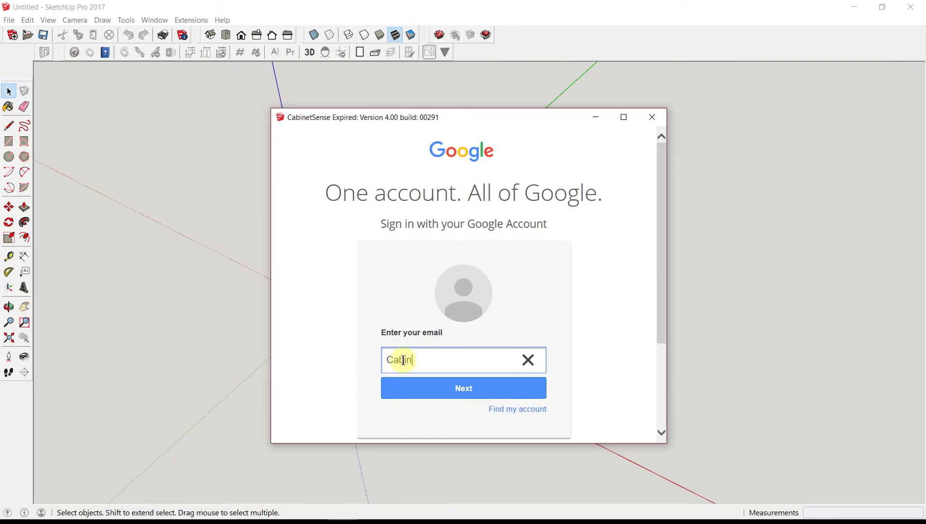
key(Return)
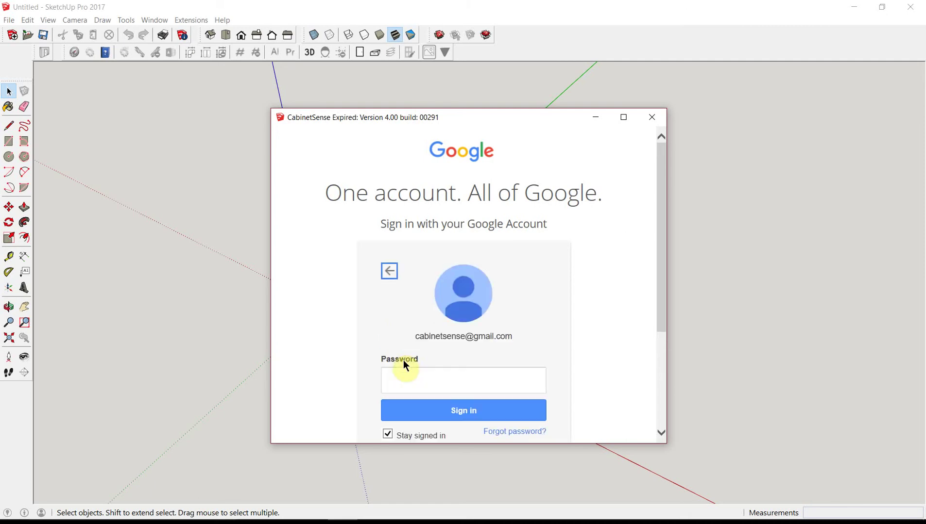
text(c)
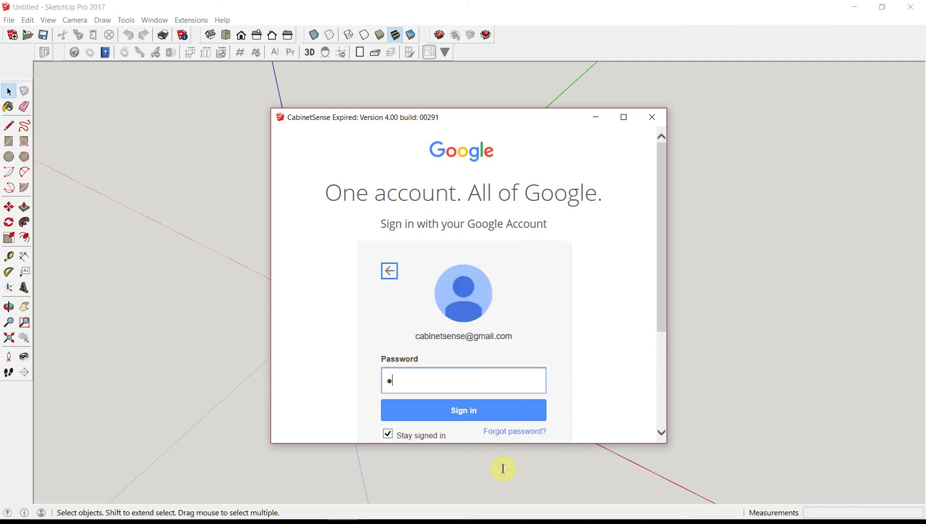
text(*******)
key(Return)
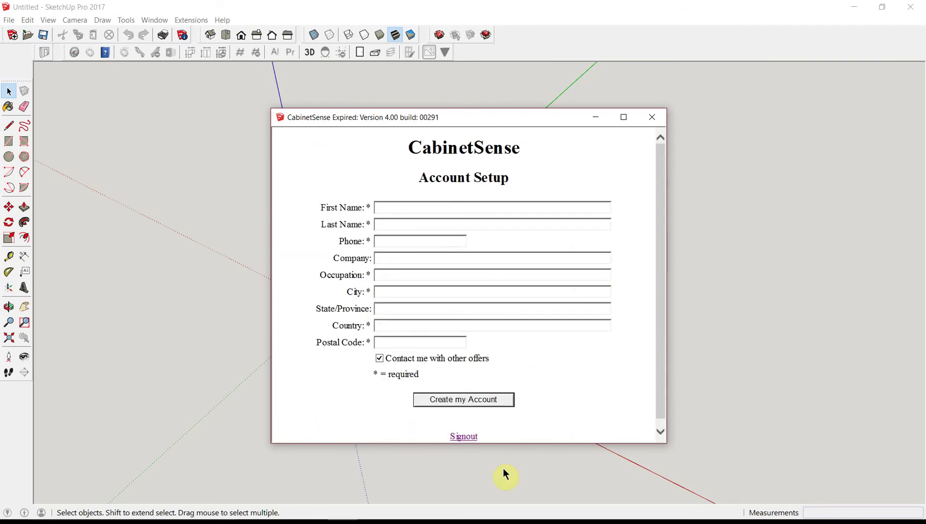
Step: Fill in the Account Setup form: name, company, city, province, country and postal code
click(390, 208)
text(Paul)
key(Tab)
text(V)
text(555.1)
text(Developer)
key(Tab)
text(Regina)
key(Tab)
text(SK)
key(Tab)
text(CA	S4)
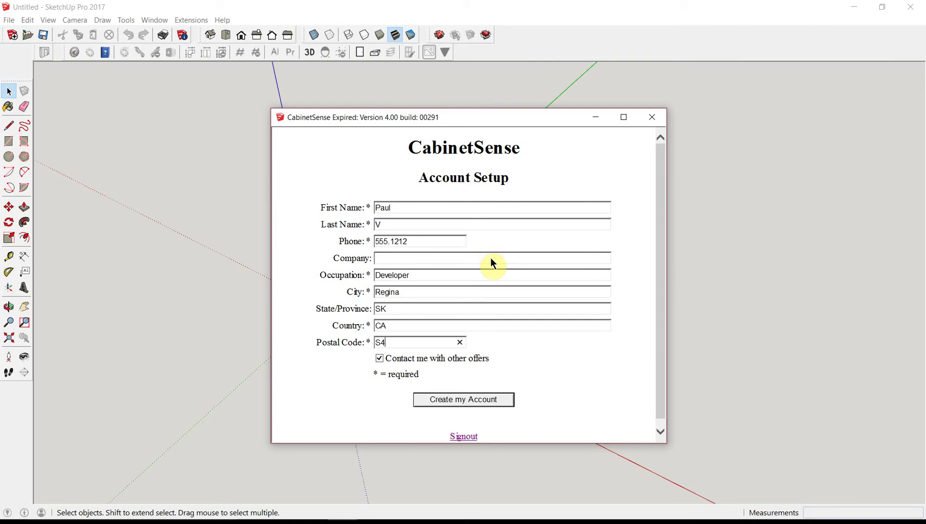
text(S 1E1)
Step: Create the CabinetSense account and close the CabinetSense dialog
click(475, 400)
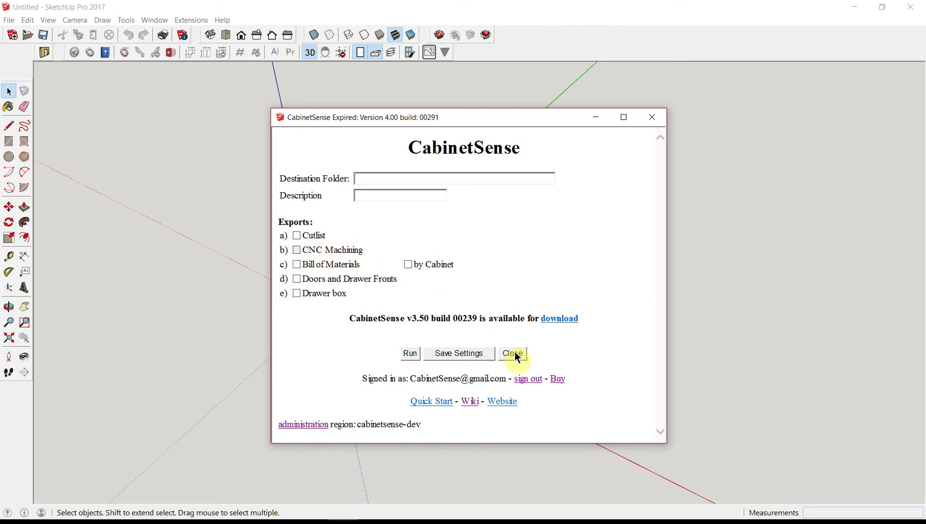
click(643, 440)
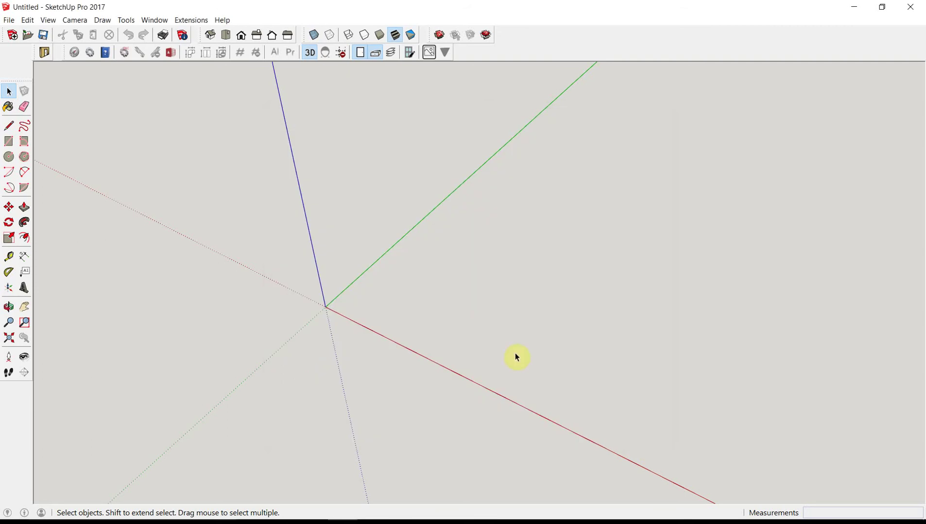
click(157, 22)
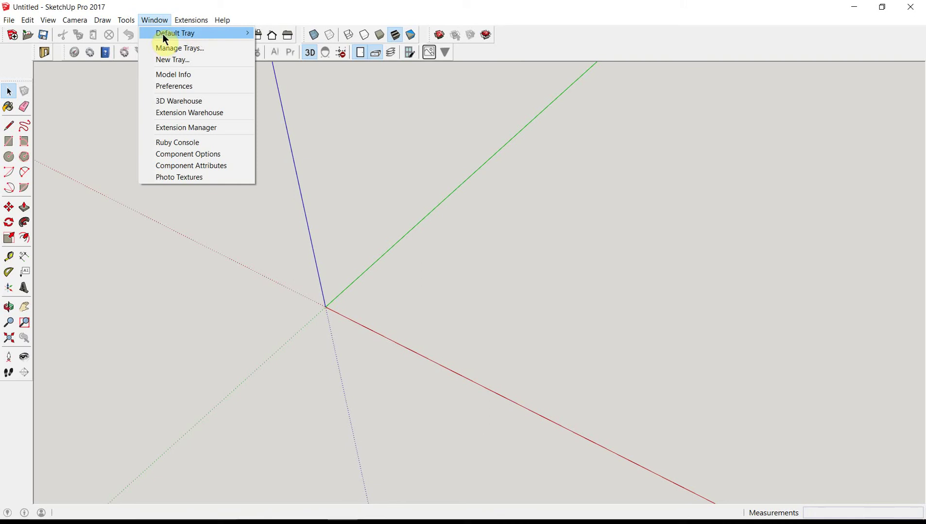
Step: Show the Default Tray from the Window menu and expand its Components browser
mouse_move(163, 35)
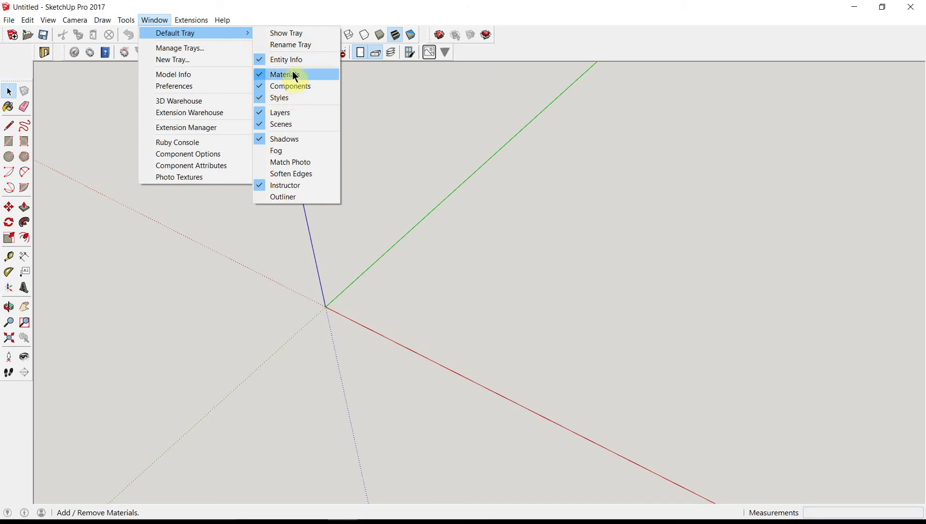
key(Return)
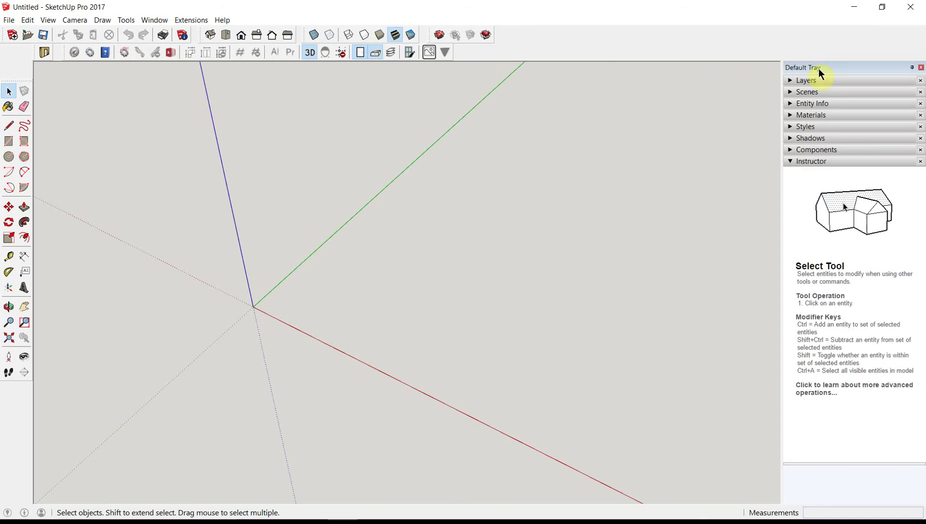
click(790, 150)
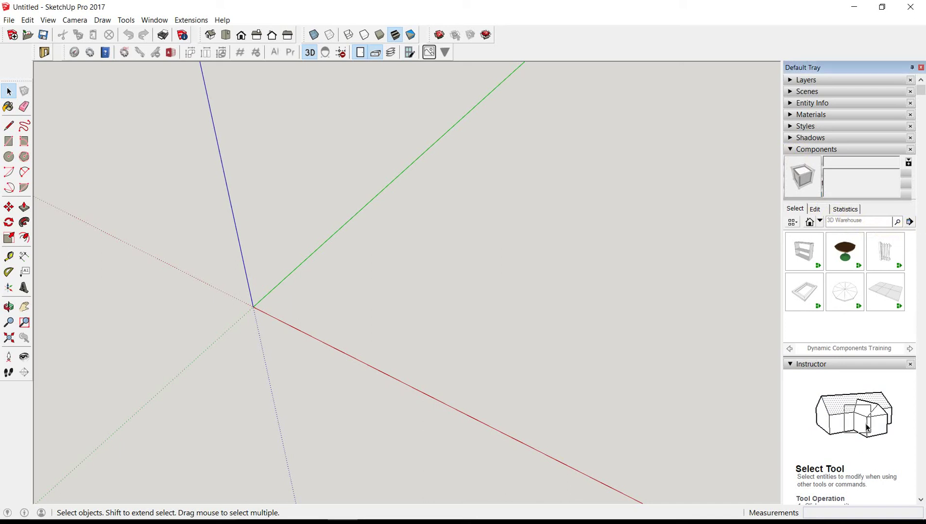
Step: Add Downloads\Demo\CabinetSenseLibrary400\CabinetSense Library\CabinetSense Components as a local component collection
click(909, 223)
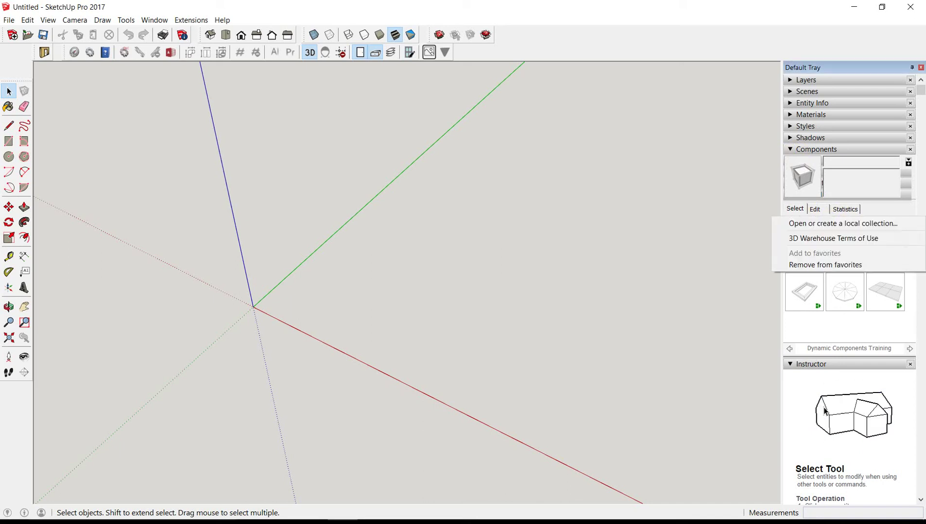
click(867, 225)
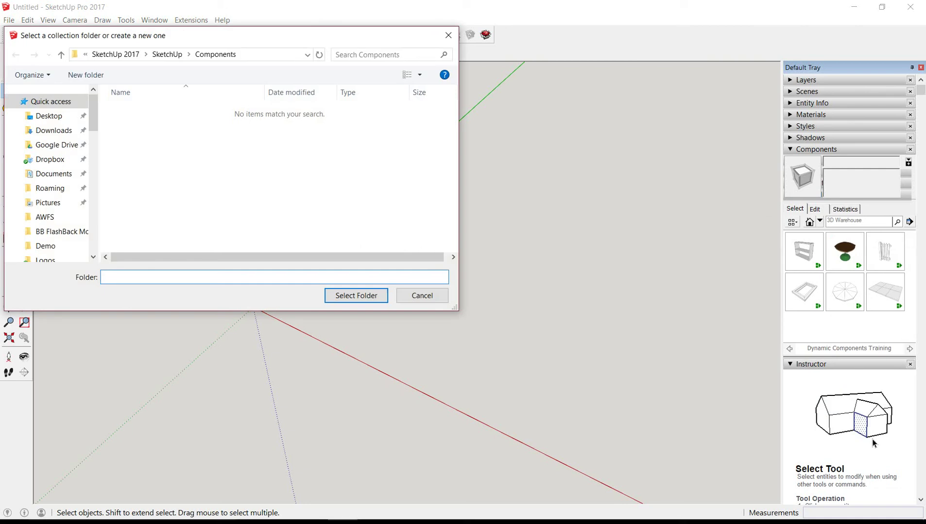
click(77, 164)
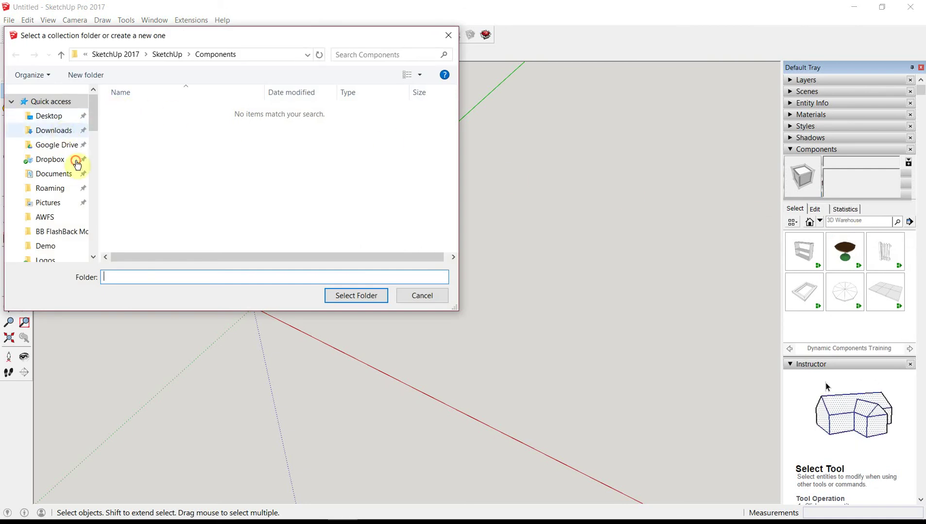
click(61, 130)
double_click(140, 113)
click(142, 113)
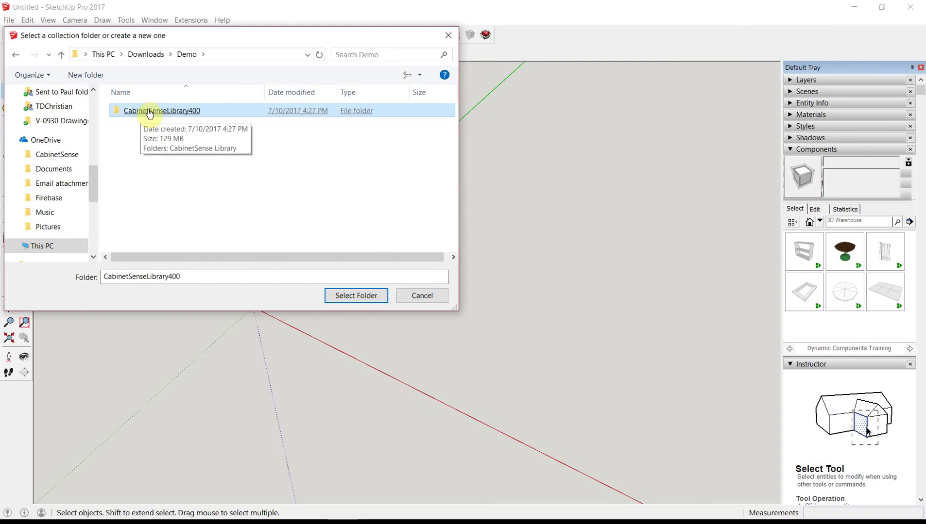
double_click(150, 114)
double_click(186, 138)
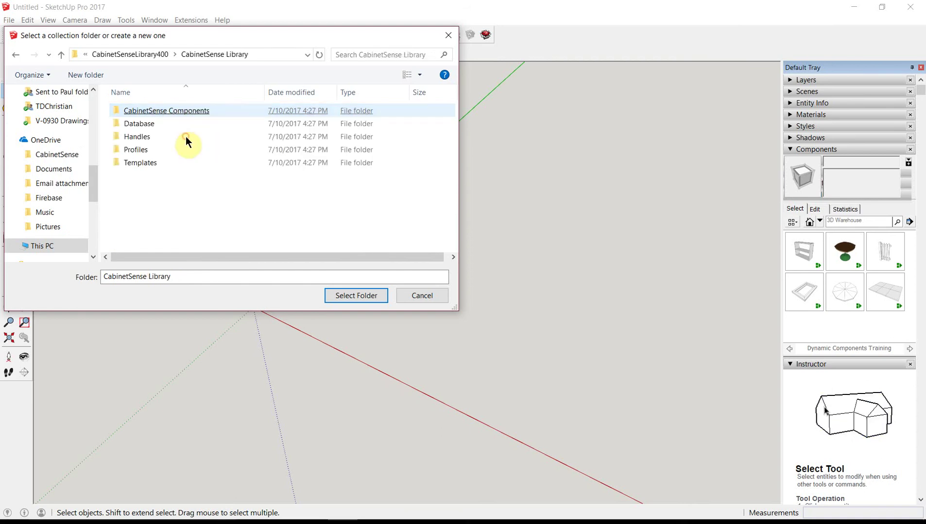
click(140, 113)
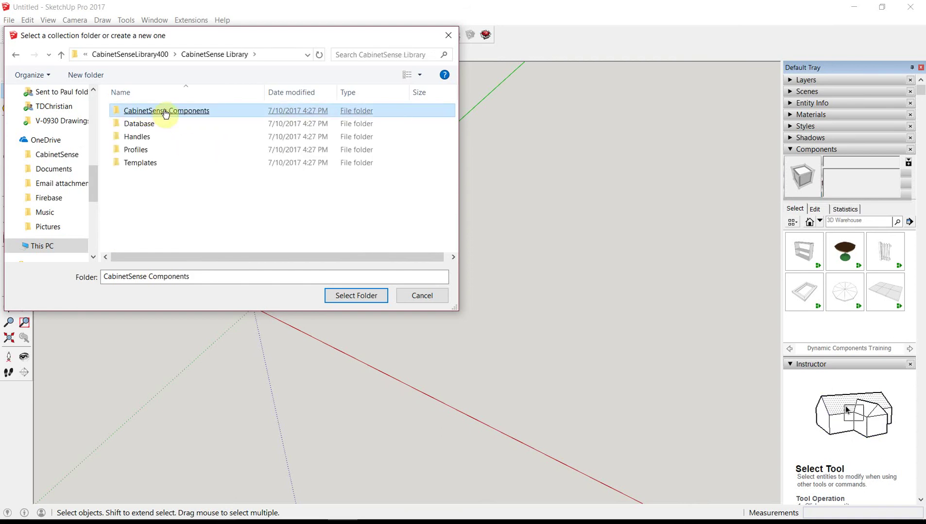
click(352, 298)
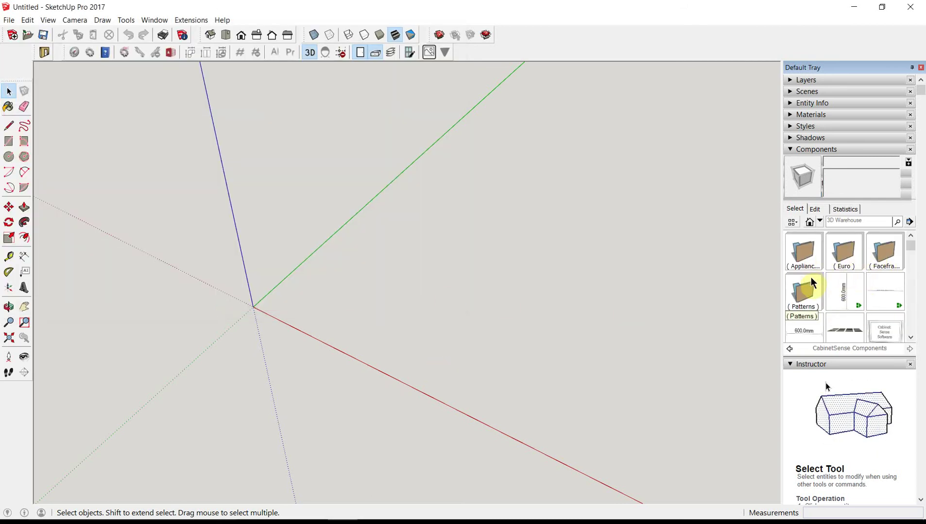
Step: Favourite CabinetSense Components, select it, and browse into ( Euro ) > Euro Sample Library
click(910, 224)
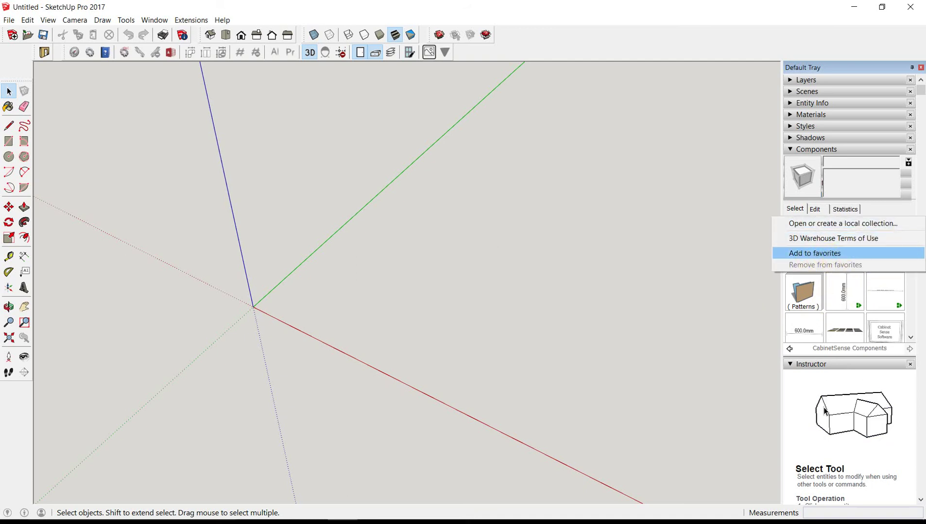
click(819, 253)
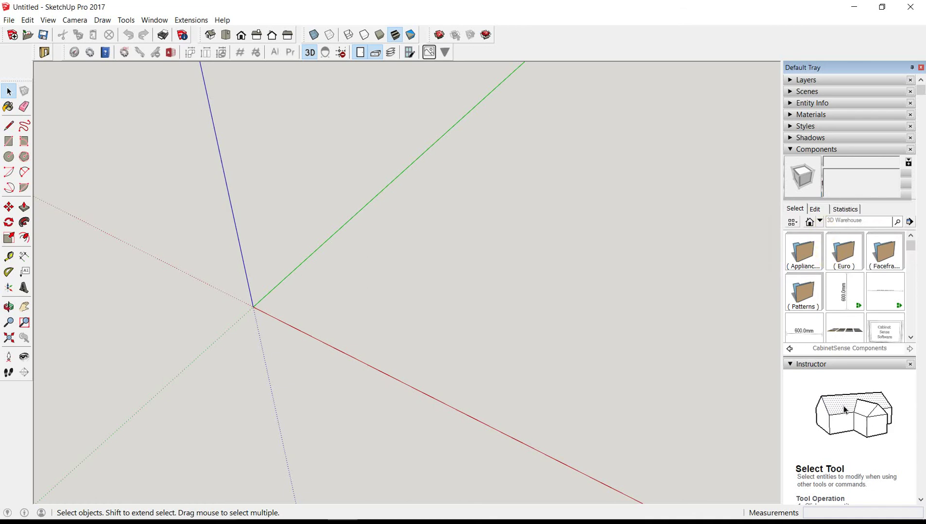
click(819, 221)
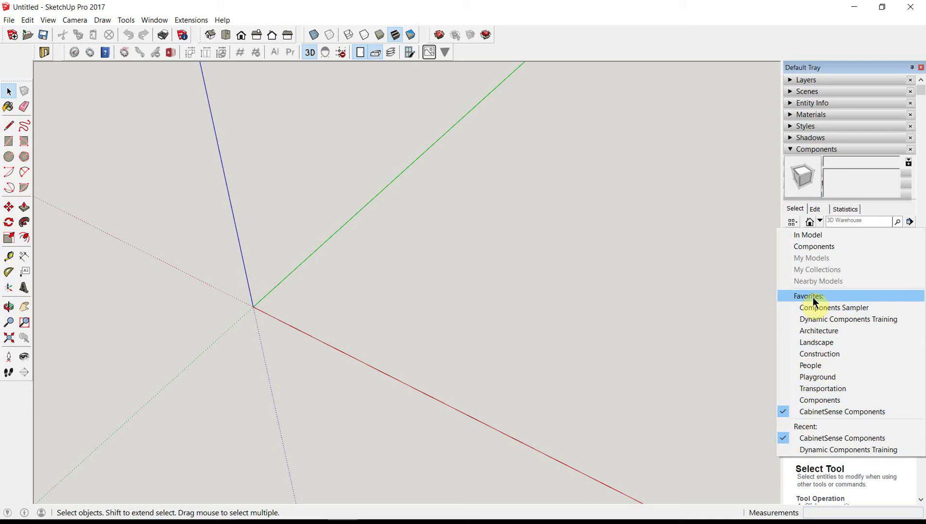
click(817, 412)
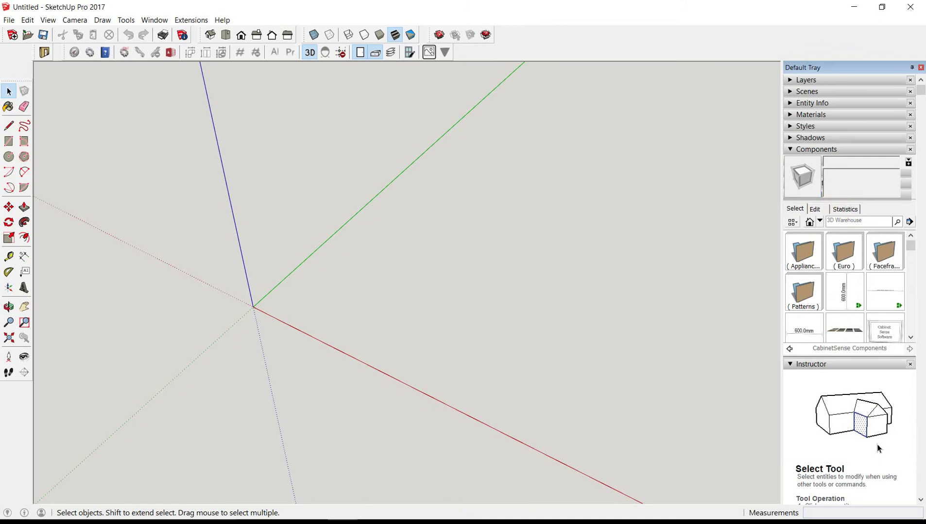
click(848, 236)
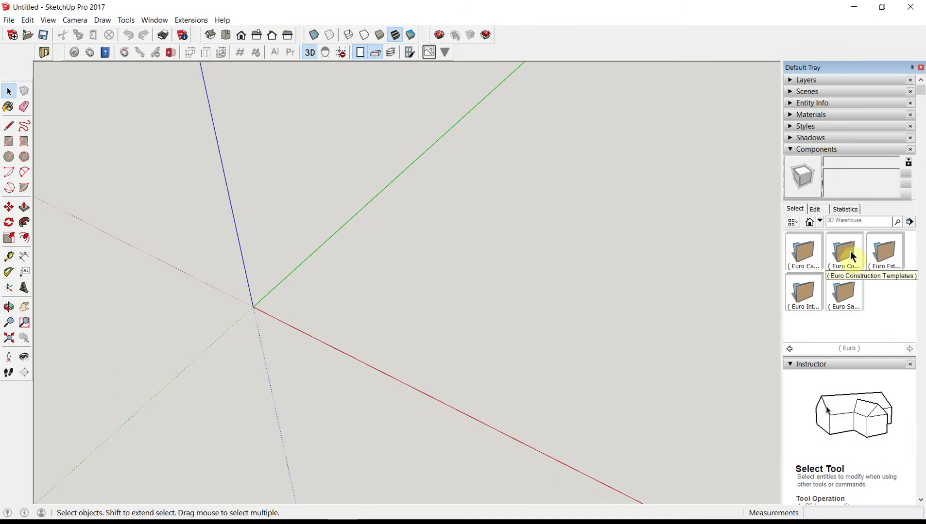
click(848, 298)
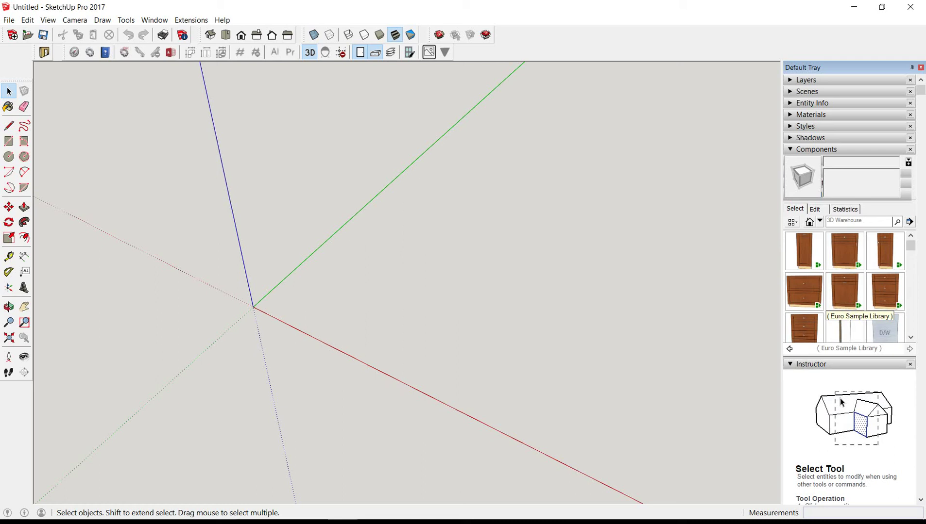
Step: In CabinetSense CNC preferences, set the machining database to Database\CabinetSenseDB.pstore
click(122, 52)
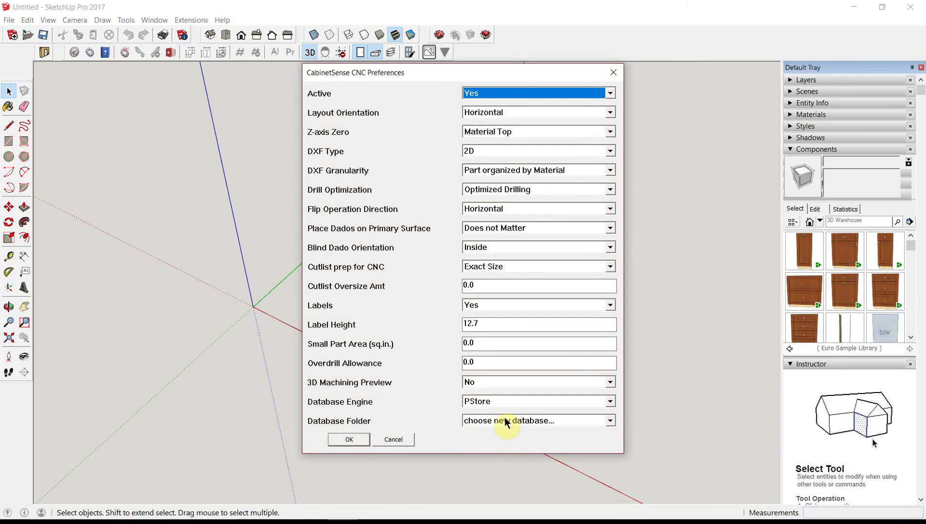
click(349, 440)
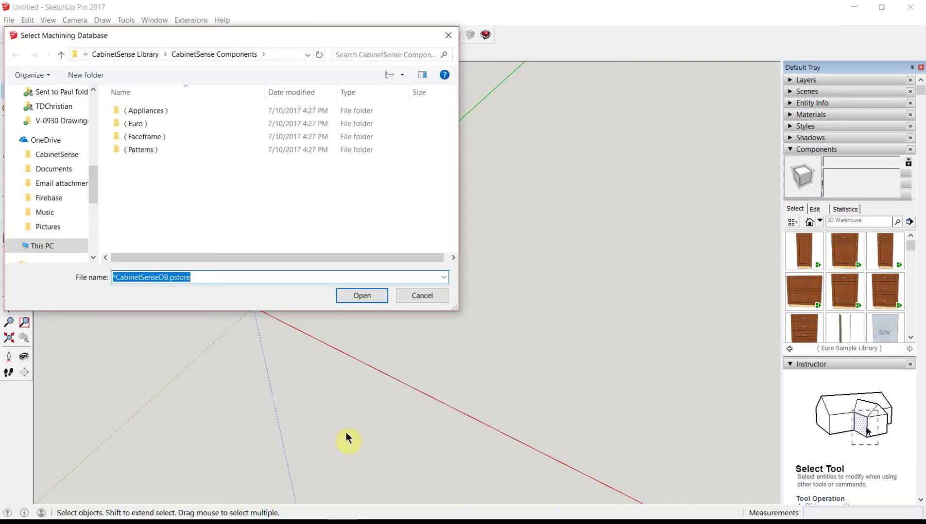
click(141, 54)
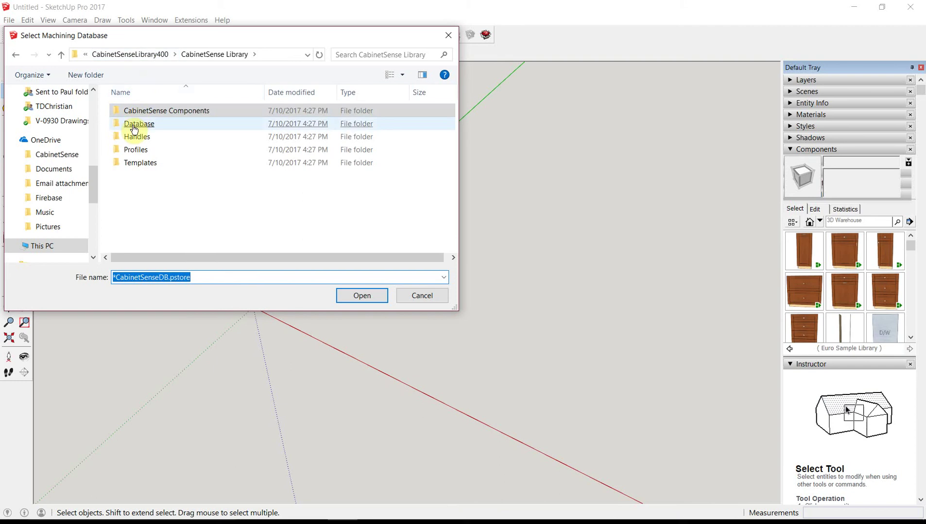
mouse_move(138, 126)
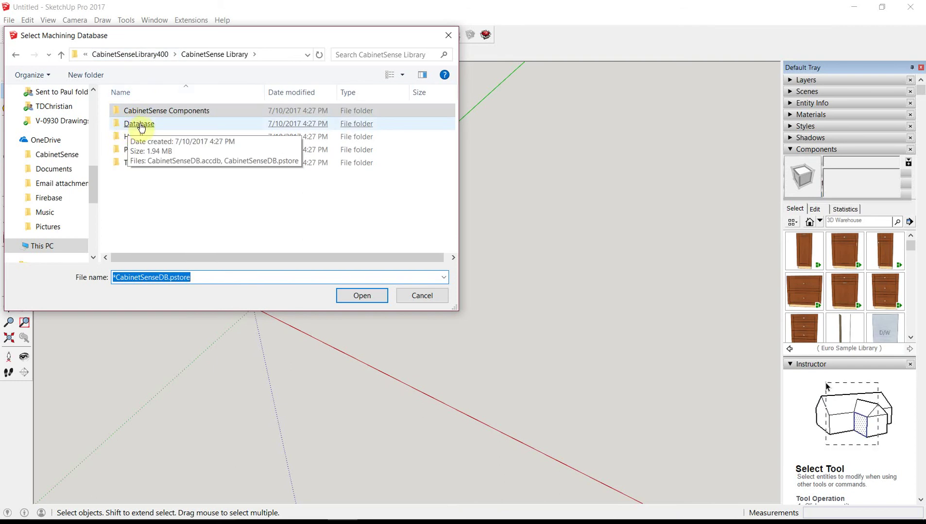
double_click(139, 125)
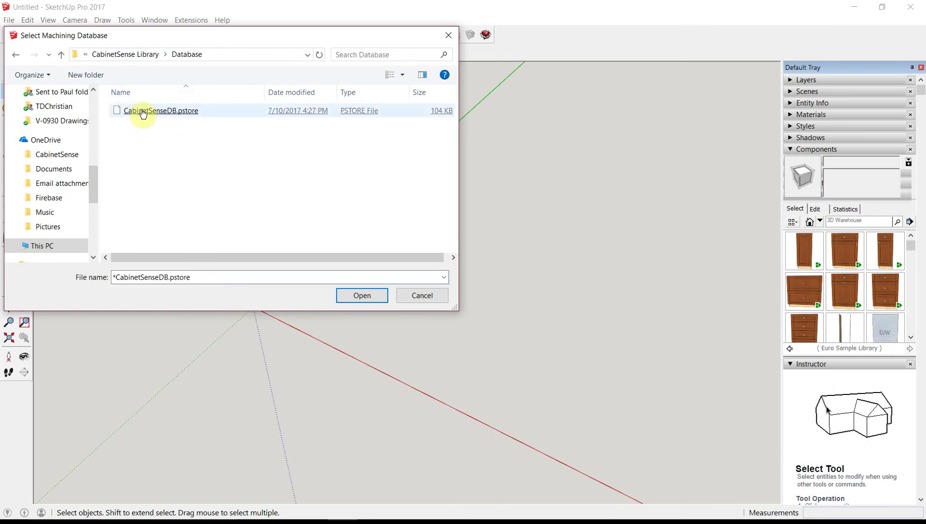
click(143, 111)
double_click(144, 114)
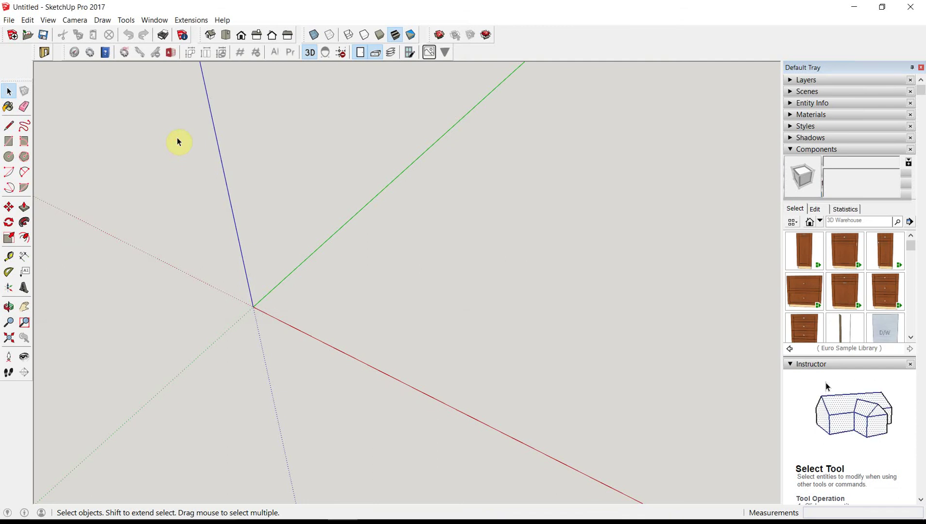
Step: Place the Base 1D1D cabinet from Components on the red axis and zoom in on it
click(845, 251)
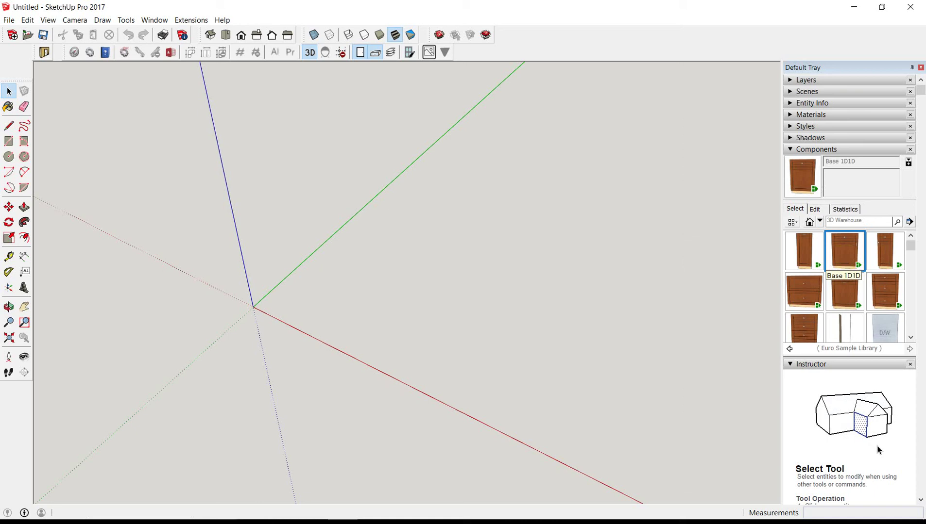
click(304, 330)
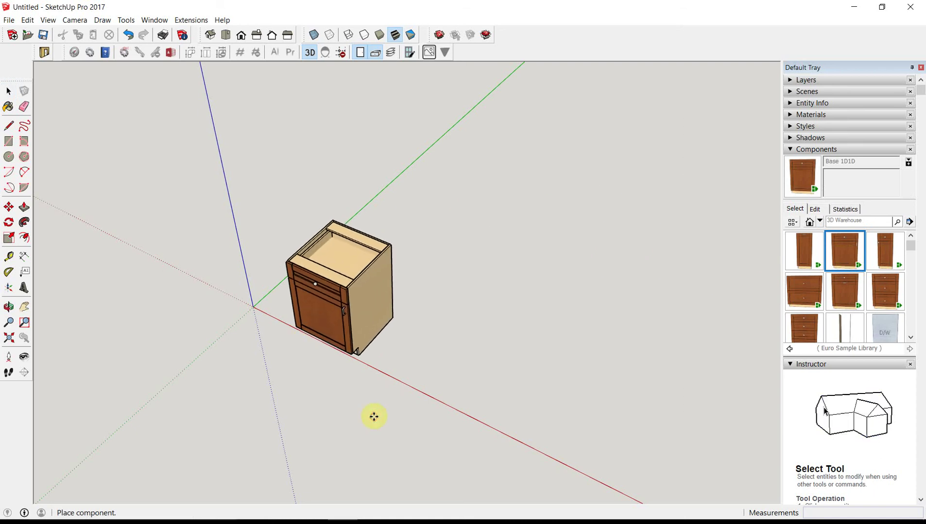
middle_drag(291, 228, 335, 272)
scroll(436, 407, up, 3)
scroll(343, 291, up, 3)
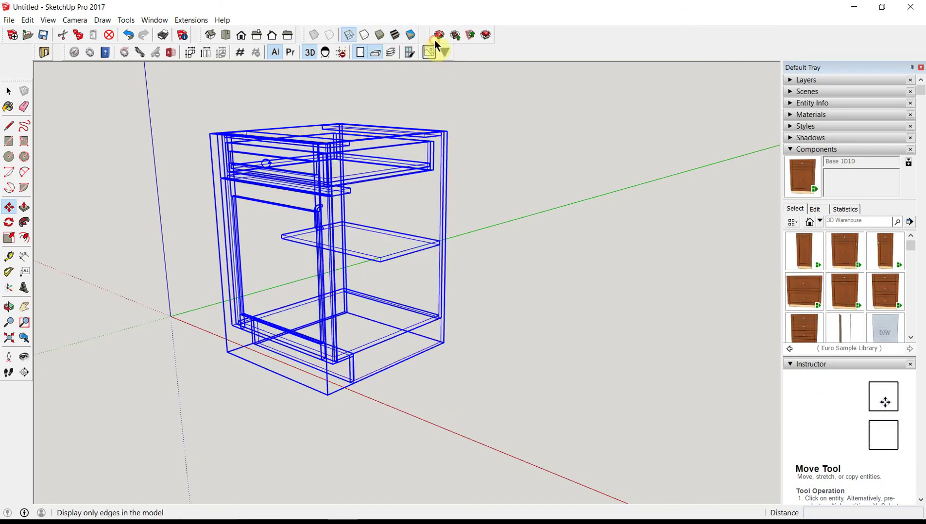
Step: Show the cabinet as wireframe, preview its machining drillpoints from several angles, then clear them
key(w)
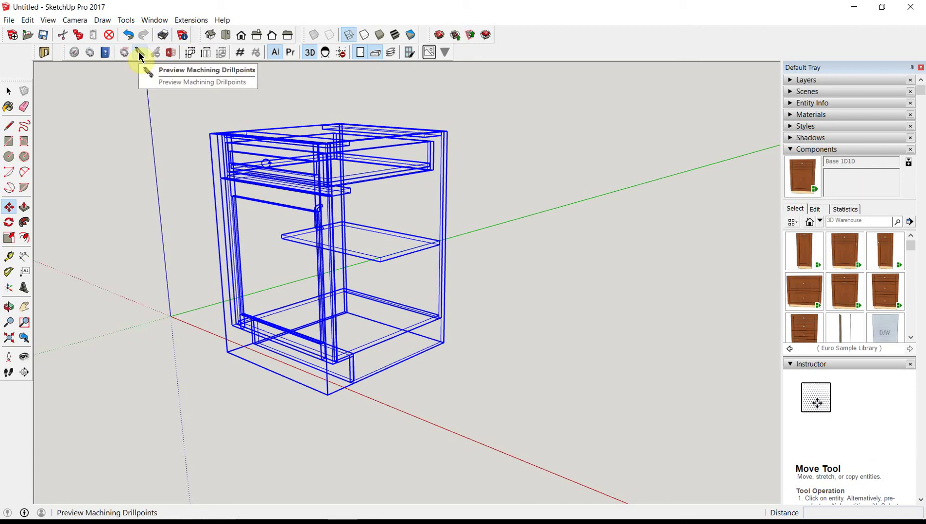
click(138, 52)
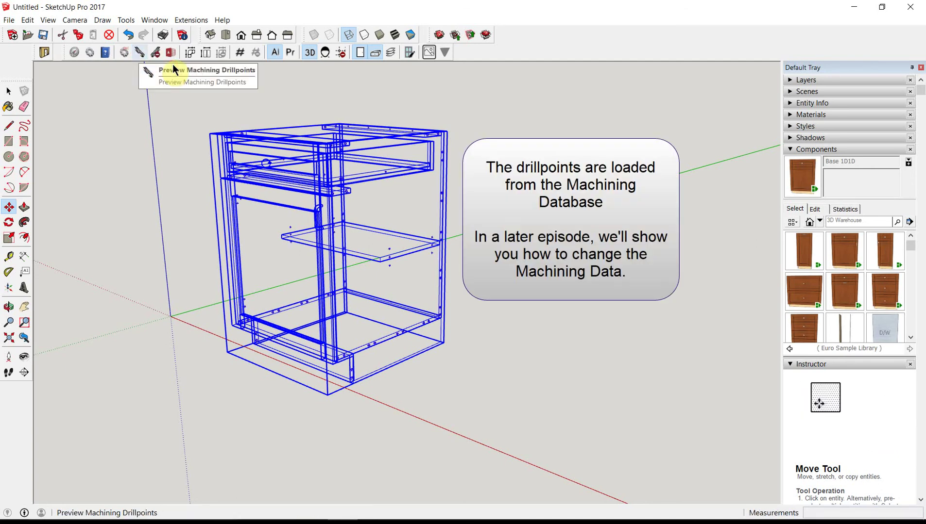
scroll(423, 161, up, 5)
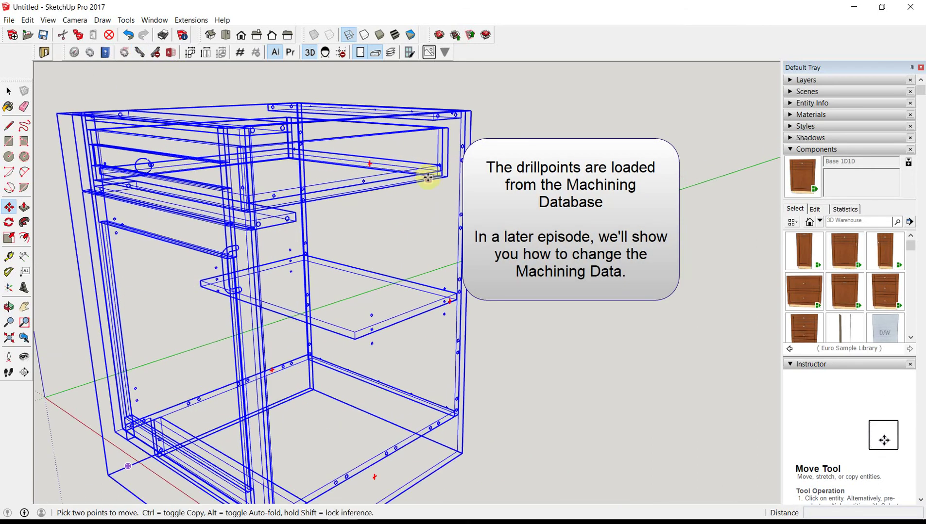
middle_drag(427, 174, 269, 151)
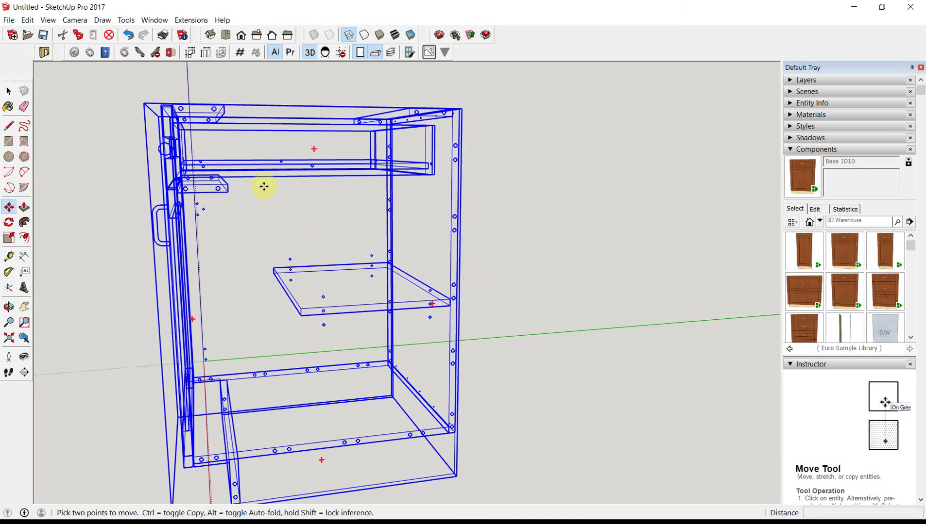
middle_drag(210, 165, 223, 190)
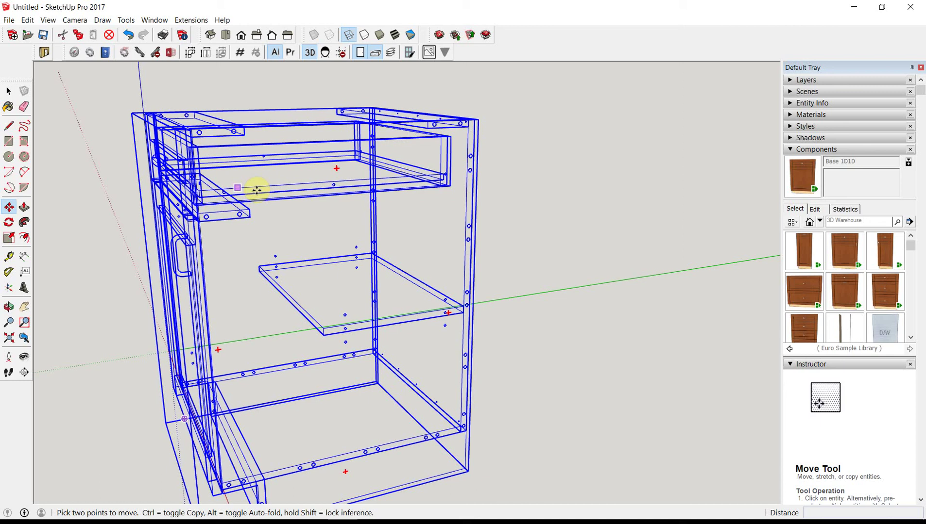
middle_drag(161, 223, 719, 192)
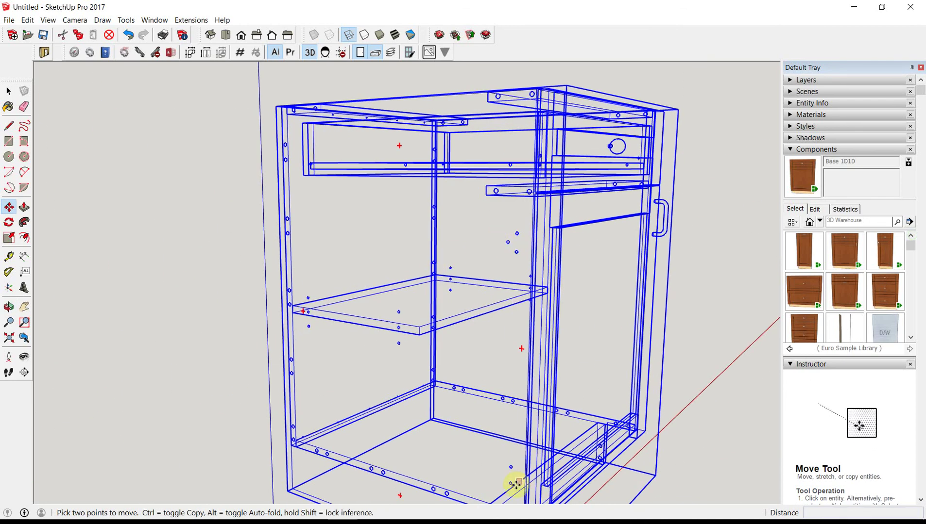
scroll(535, 233, down, 3)
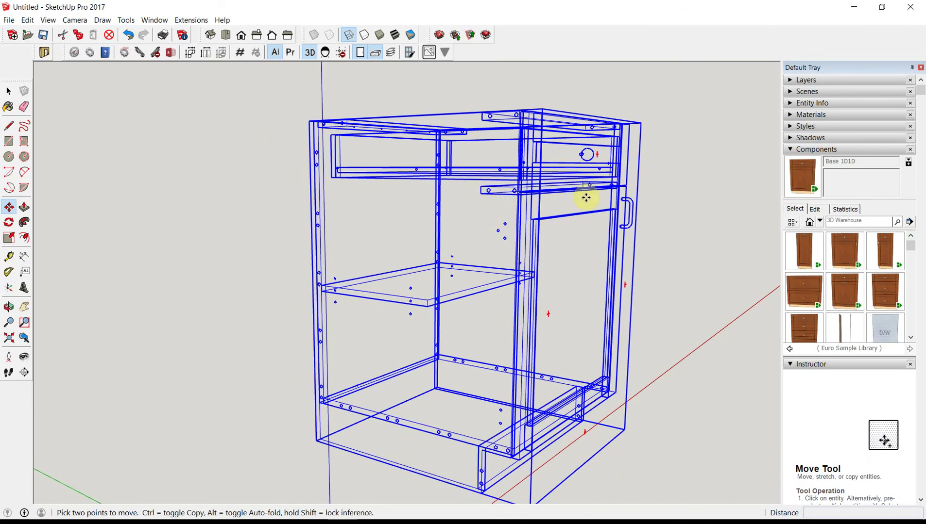
middle_drag(784, 233, 473, 270)
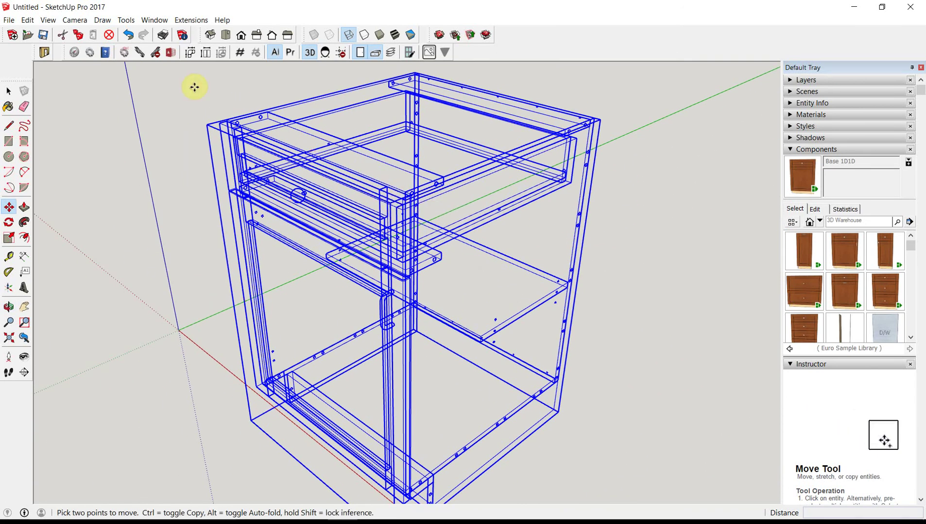
click(156, 52)
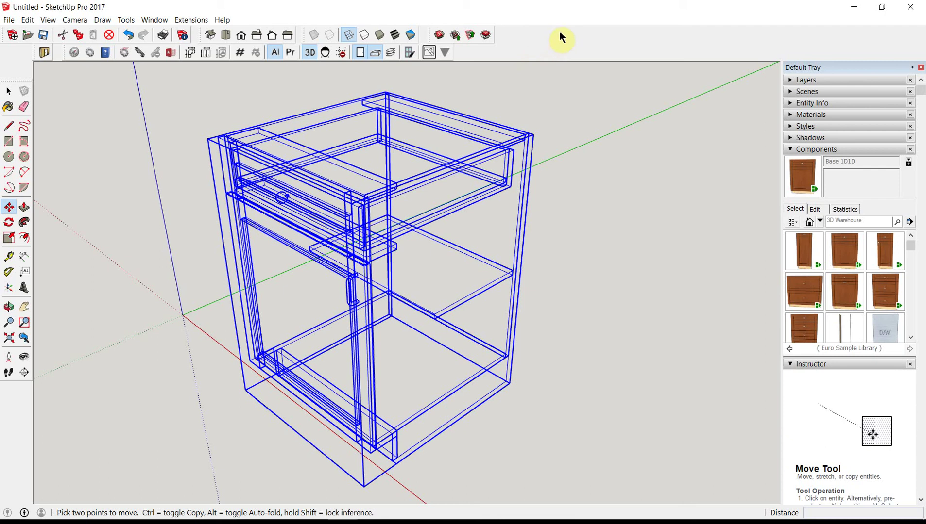
Step: Enable the Dynamic Components toolbar and dock it with the other toolbars
right_click(657, 56)
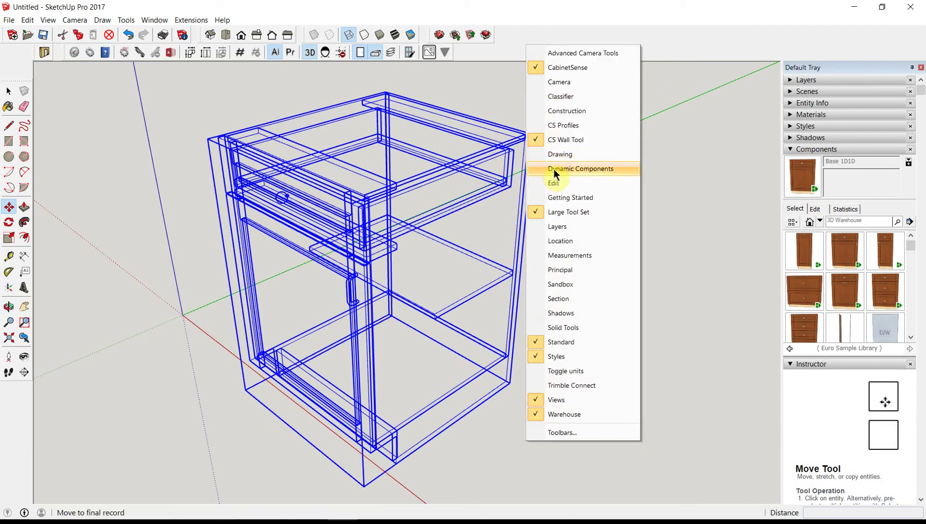
click(596, 167)
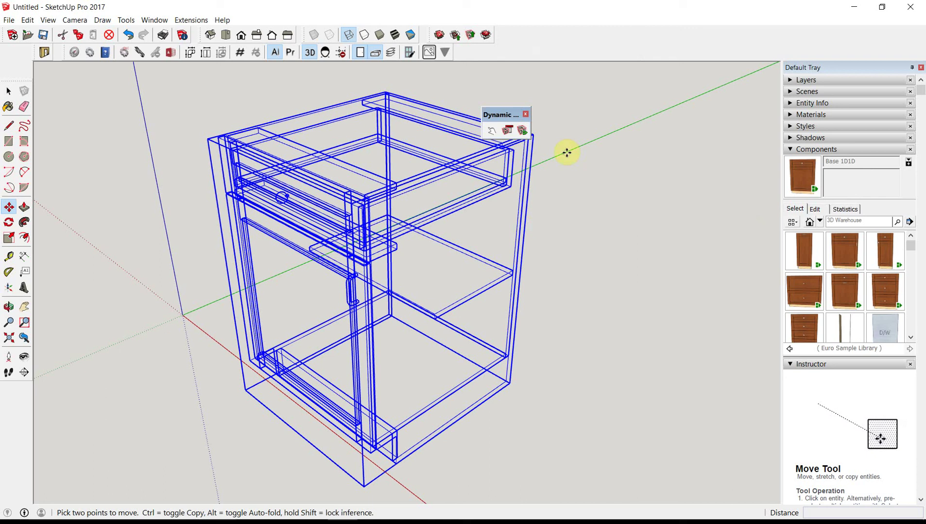
drag(498, 114, 521, 46)
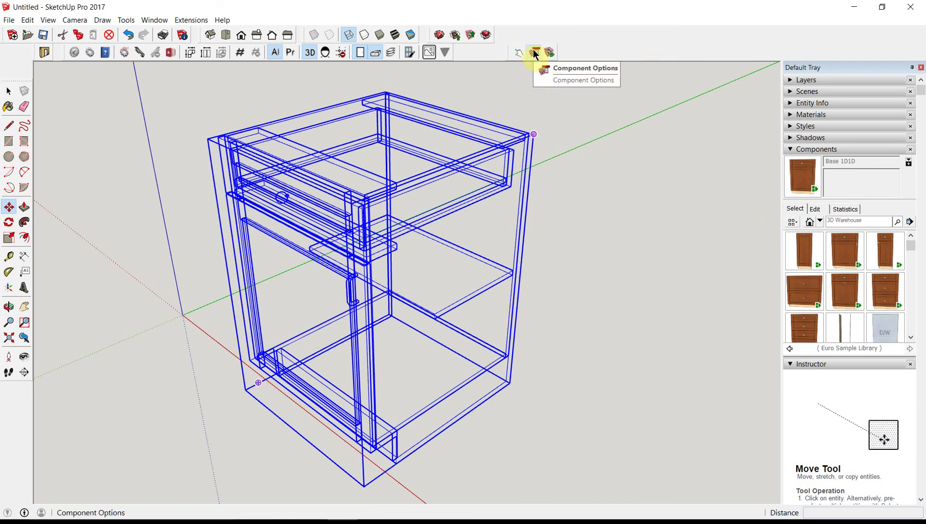
Step: Set the cabinet's Width to 900 in Component Options and apply it
click(534, 53)
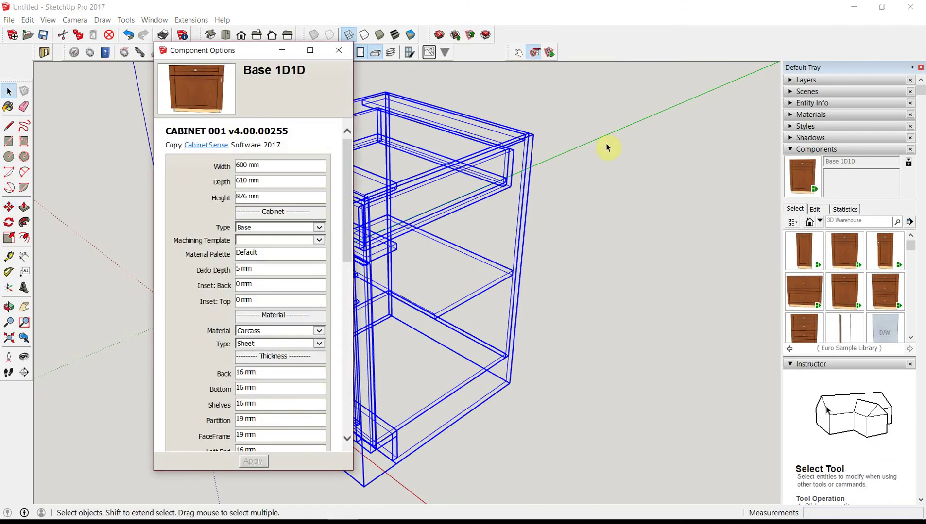
scroll(607, 148, down, 2)
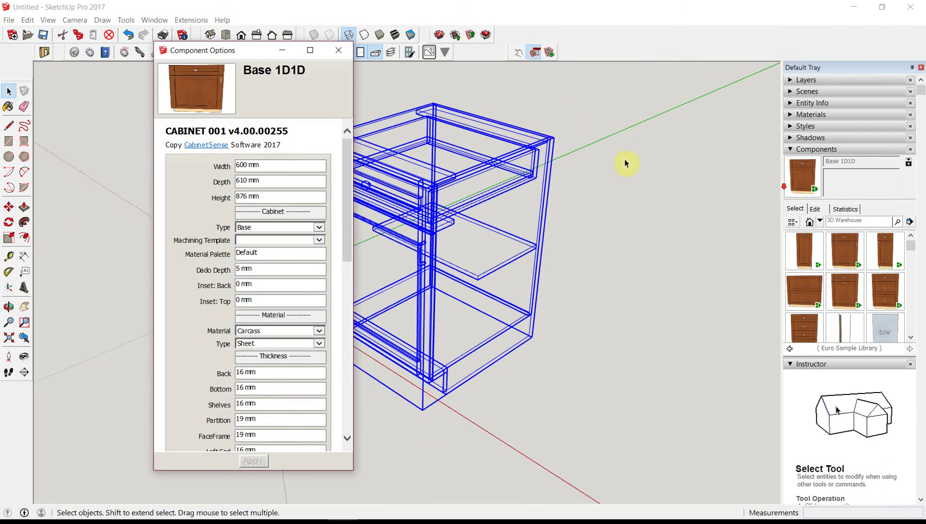
click(265, 167)
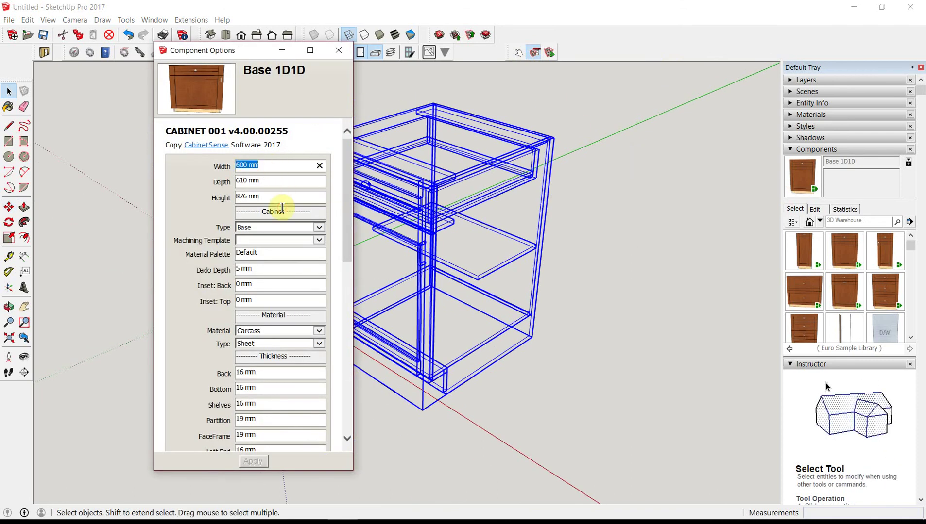
text(900)
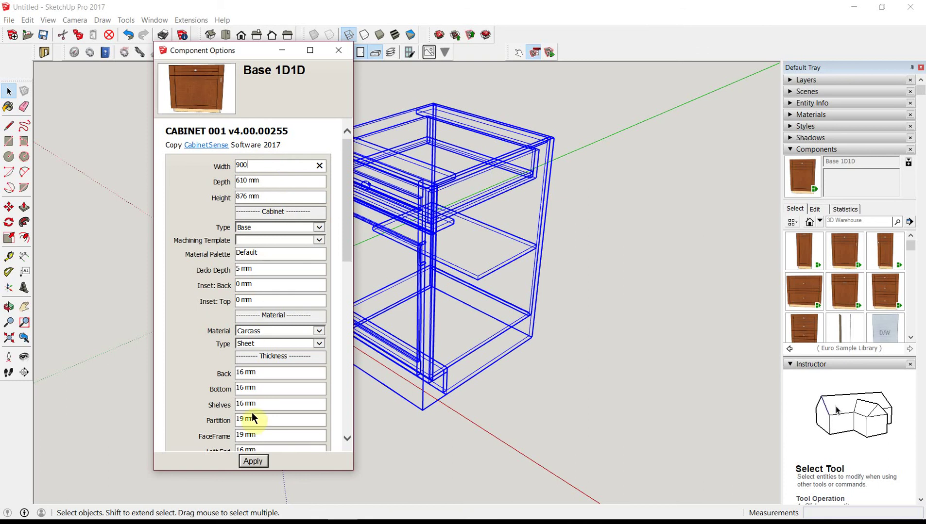
click(253, 461)
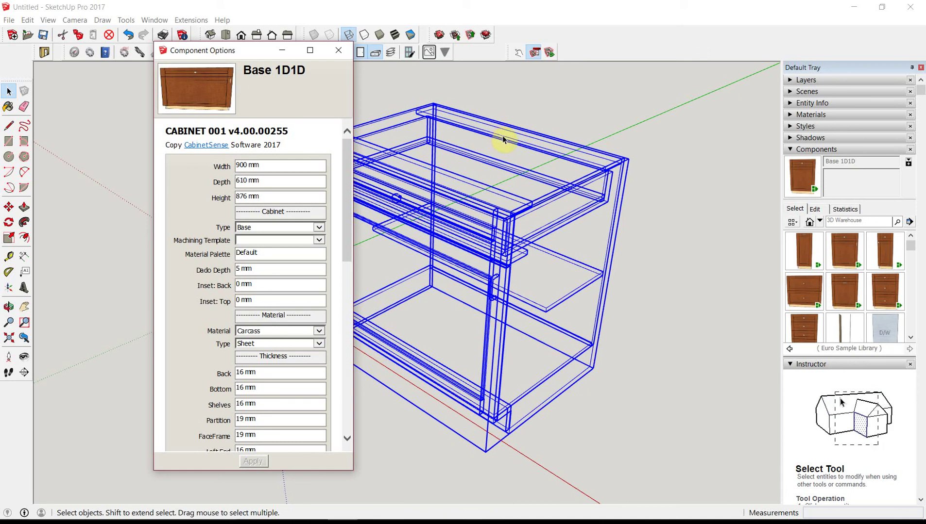
Step: Edit the cabinet component and view the Top Stretcher's banding, dado and drilling options
right_click(502, 137)
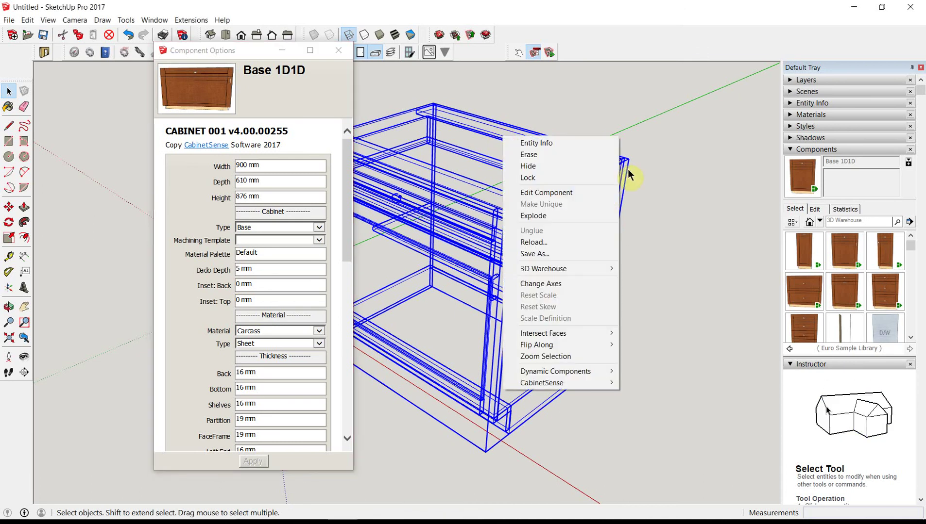
click(530, 196)
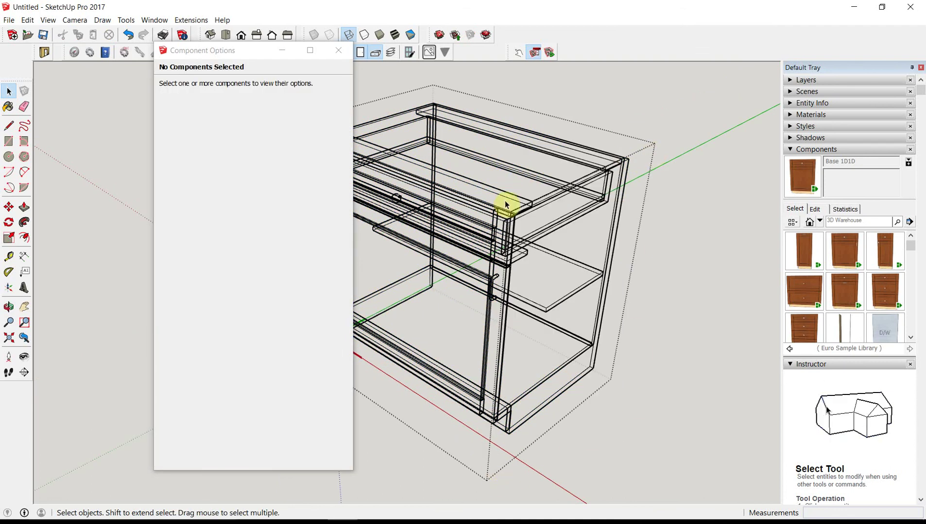
click(511, 138)
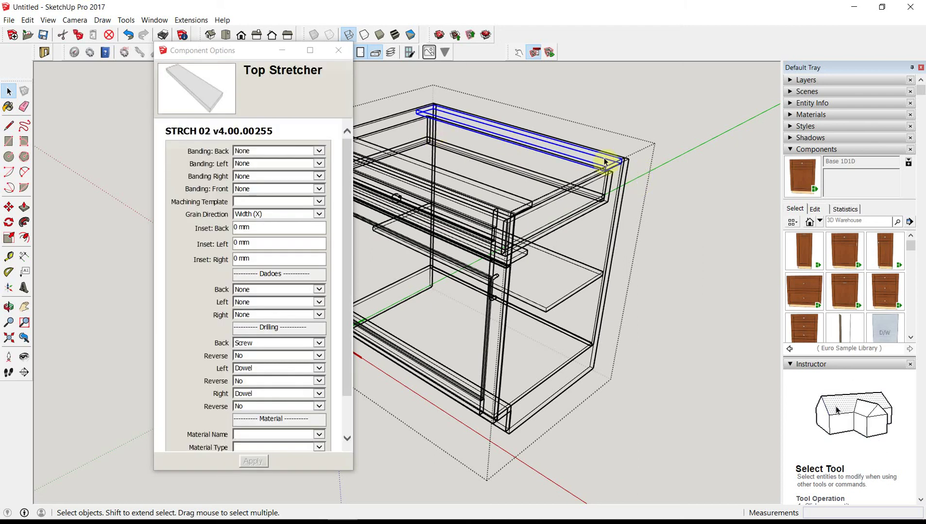
middle_drag(603, 159, 611, 242)
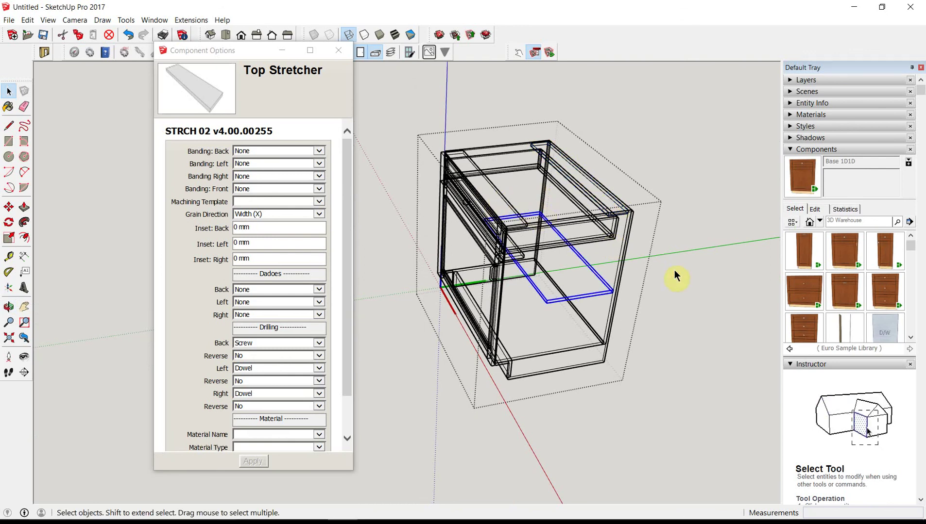
middle_drag(480, 224, 626, 184)
click(607, 119)
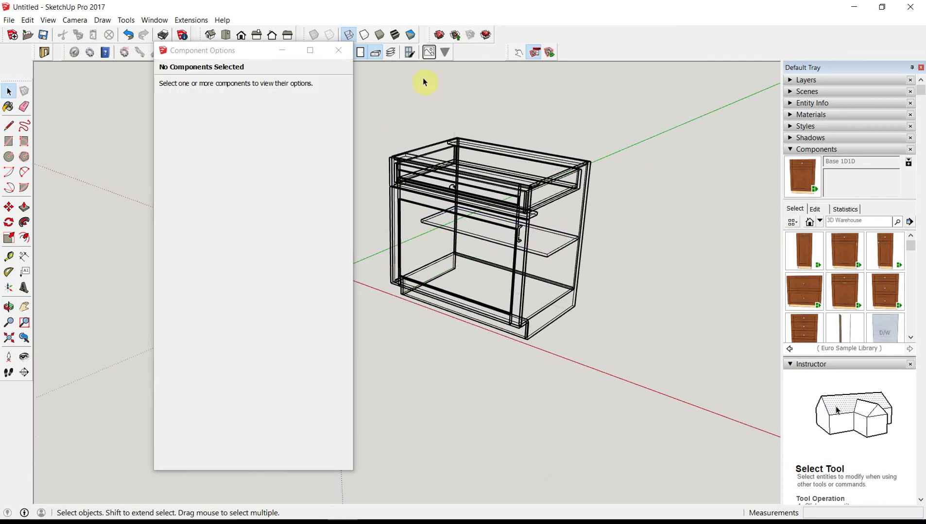
Step: Switch to Textured style and tick Cutlist, BOM by Cabinet, Doors and Drawer box in CabinetSense Dashboard
click(339, 51)
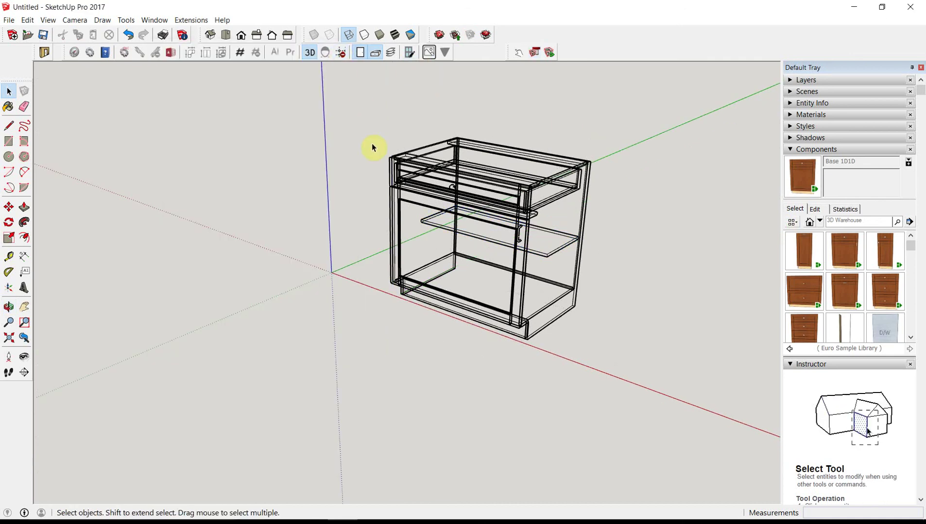
click(394, 34)
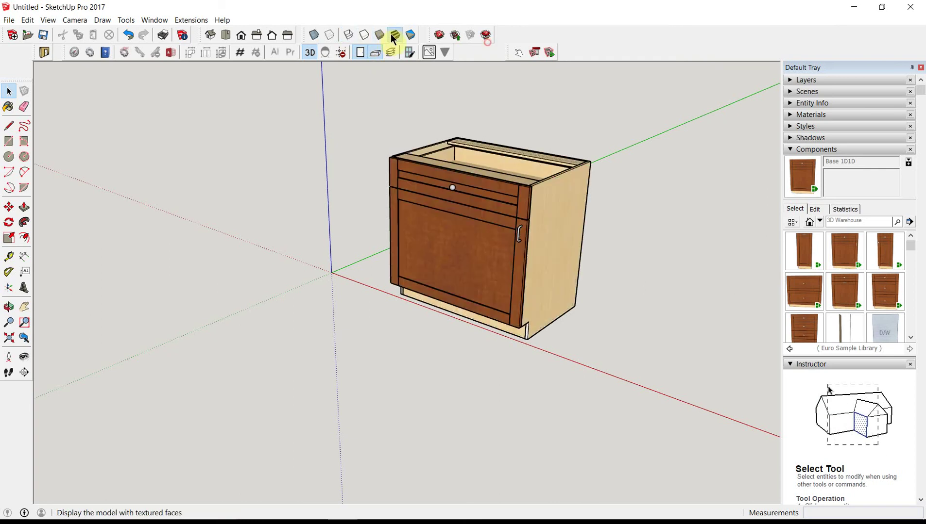
click(73, 52)
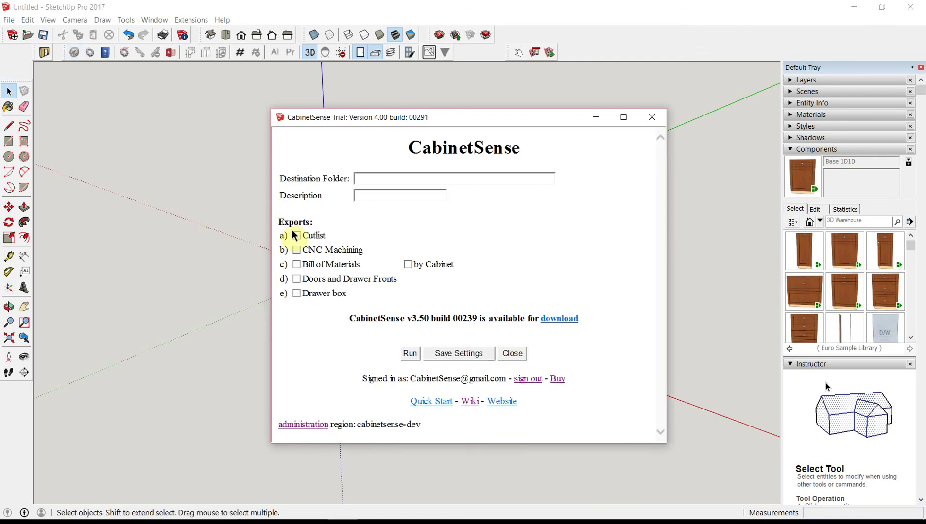
click(372, 294)
click(296, 235)
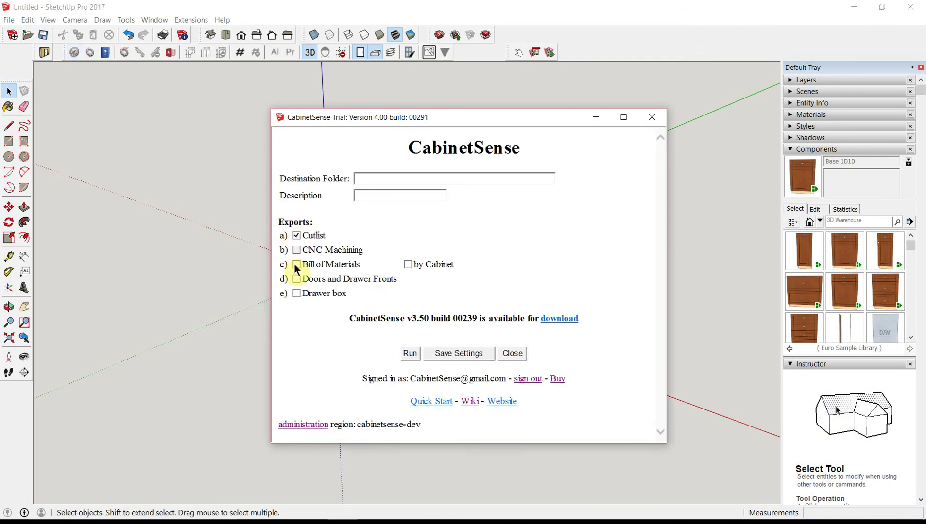
click(297, 280)
click(296, 293)
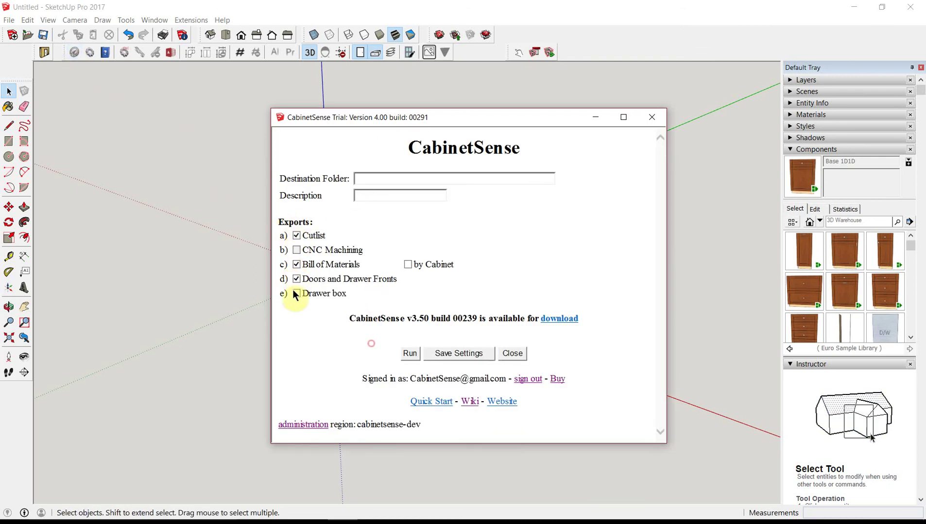
click(408, 264)
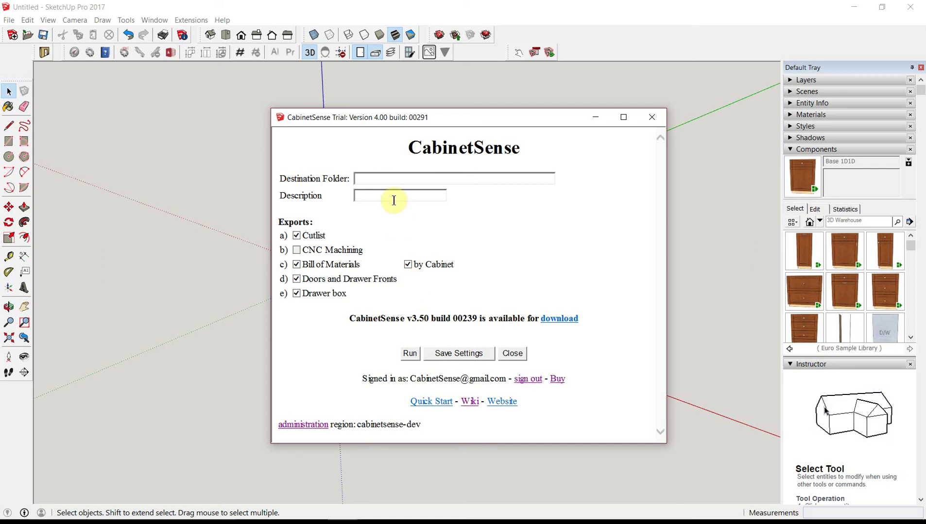
Step: Set the export folder to c:/export and save the settings
click(383, 179)
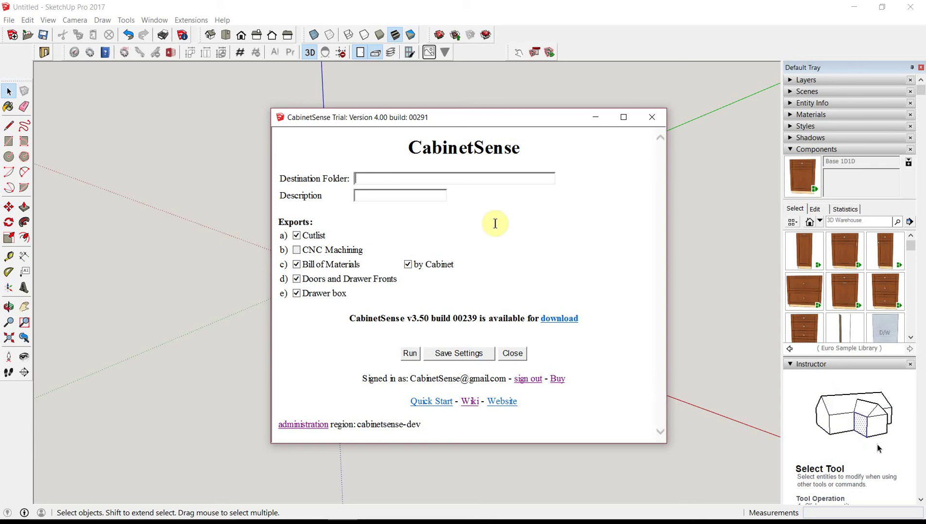
text(/export)
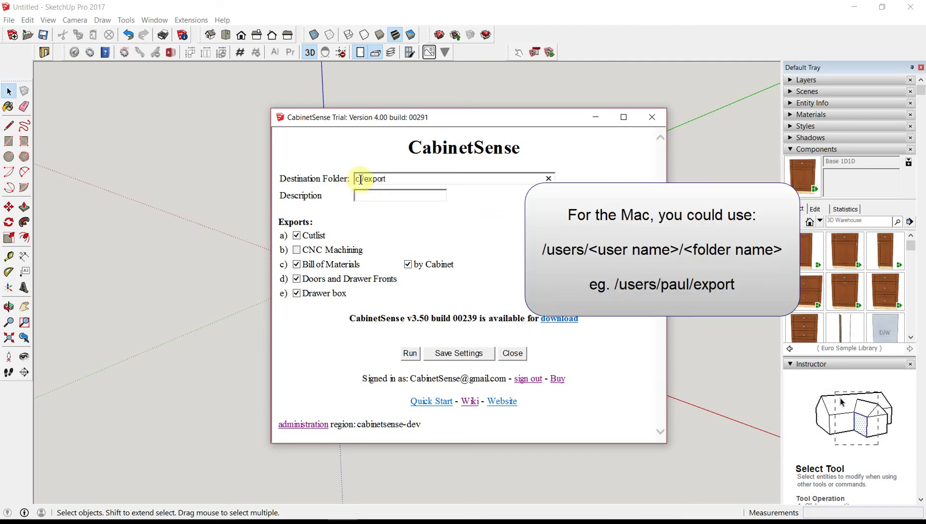
click(442, 354)
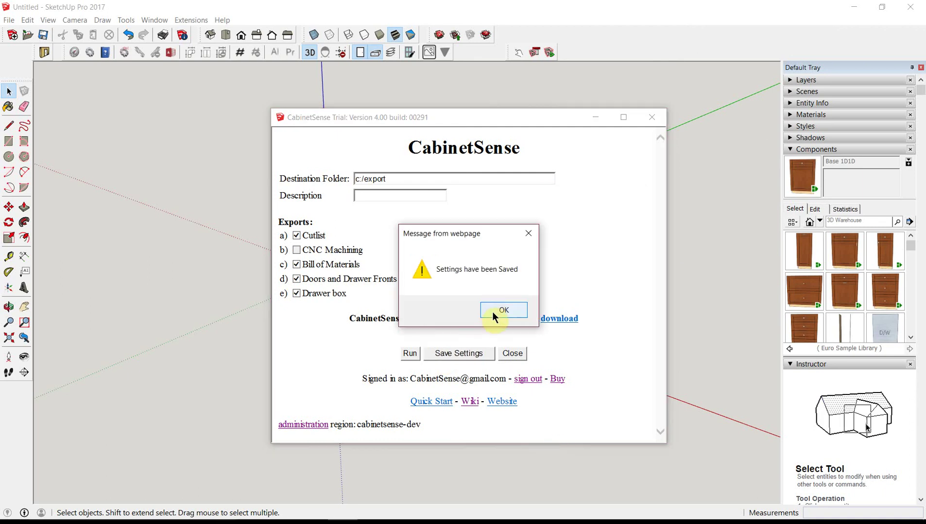
click(493, 312)
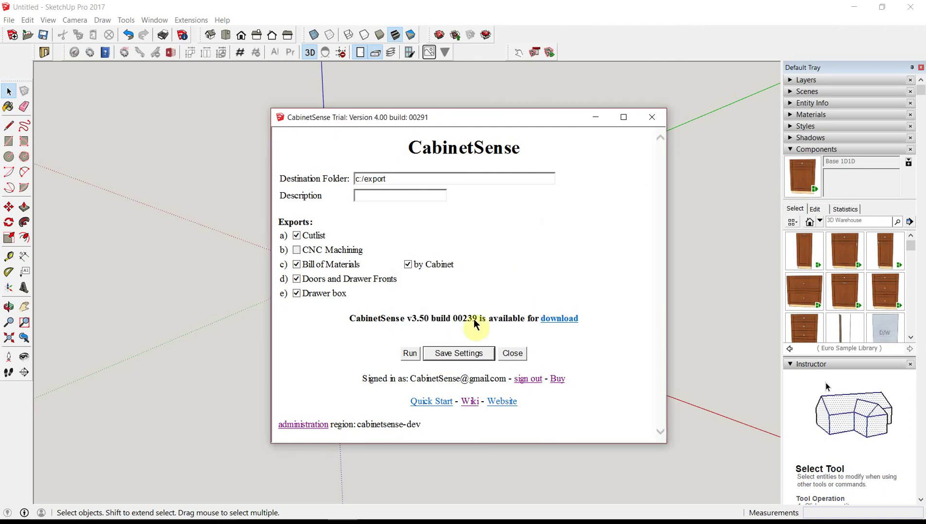
Step: Run the CabinetSense export, dismiss the success message, and bring up File Explorer
click(409, 354)
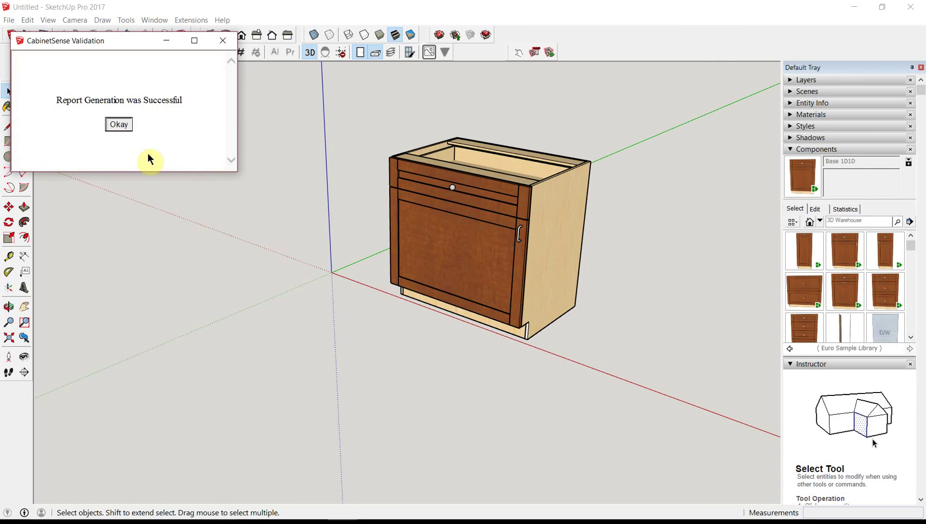
click(145, 137)
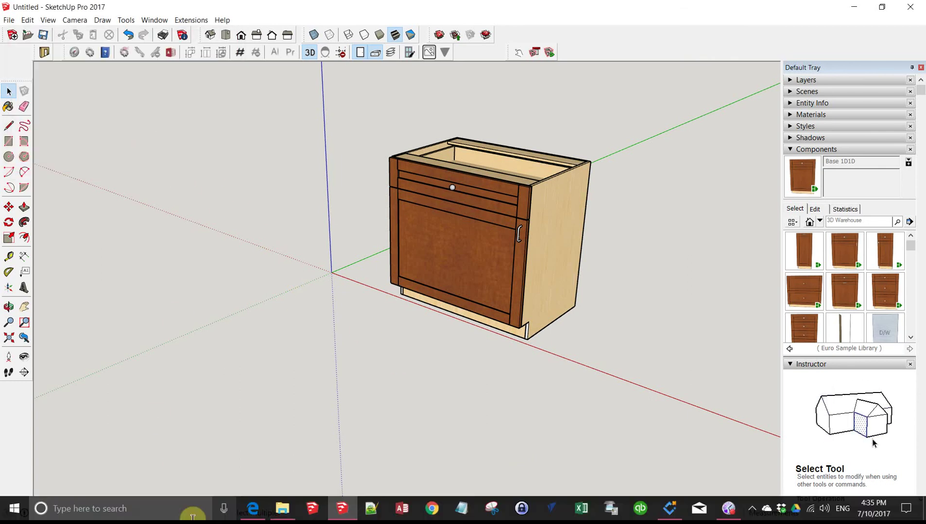
click(254, 509)
drag(507, 66, 290, 36)
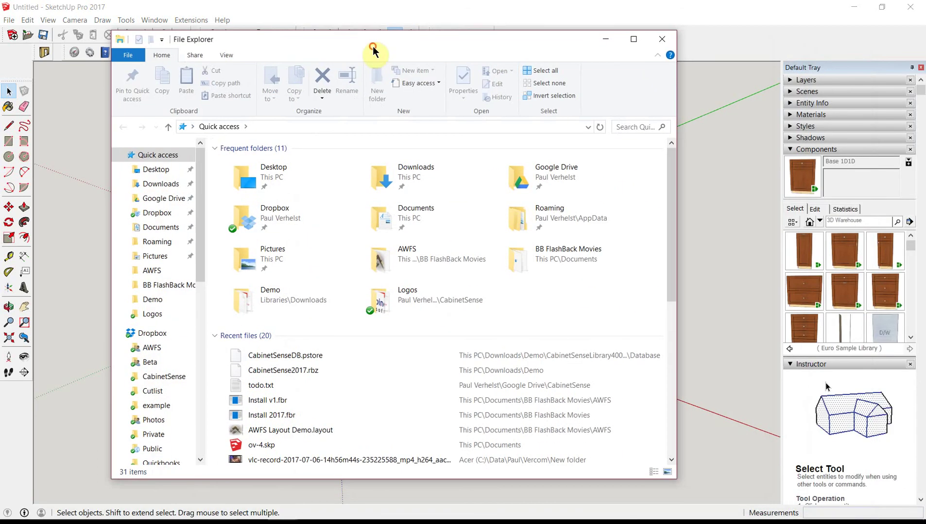
scroll(174, 288, down, 10)
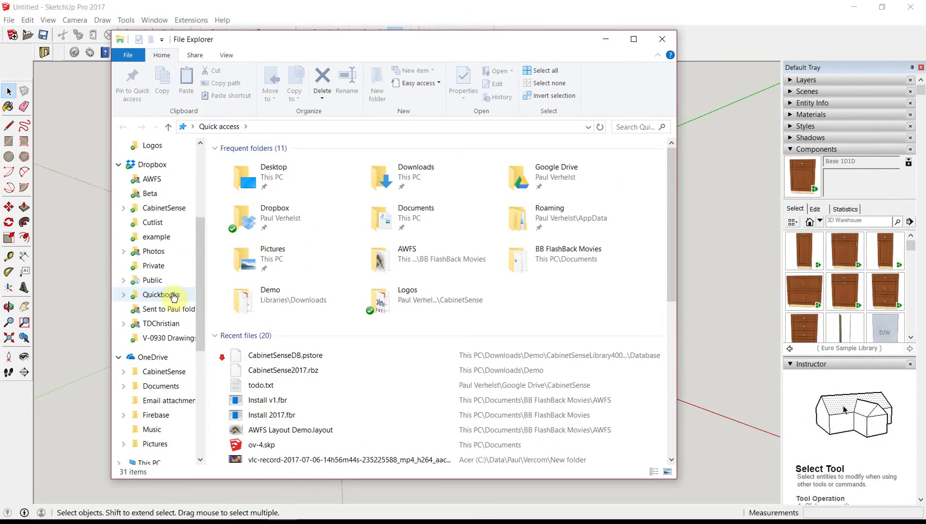
click(146, 256)
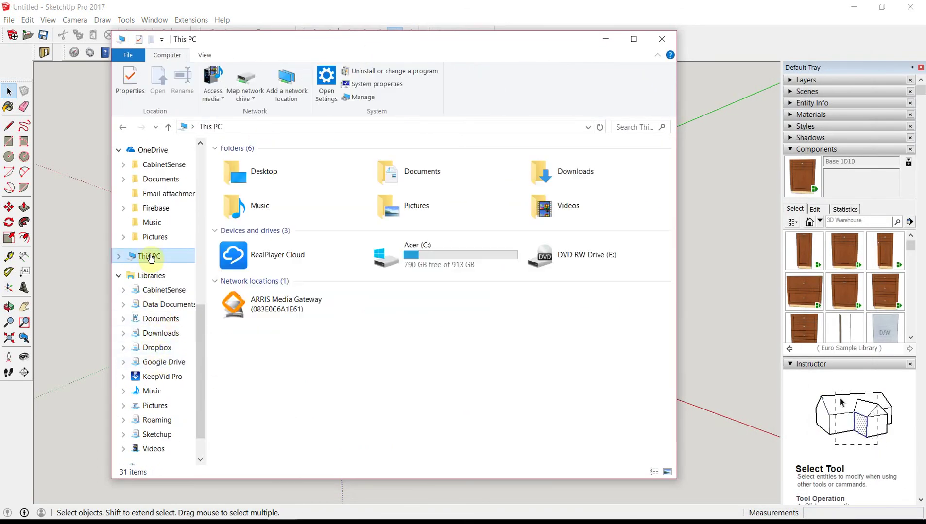
click(399, 271)
double_click(414, 257)
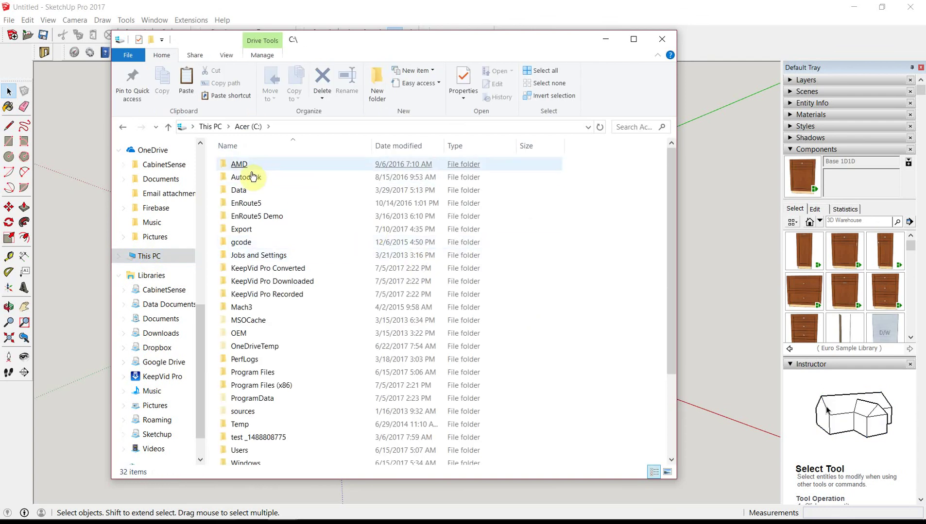
double_click(239, 229)
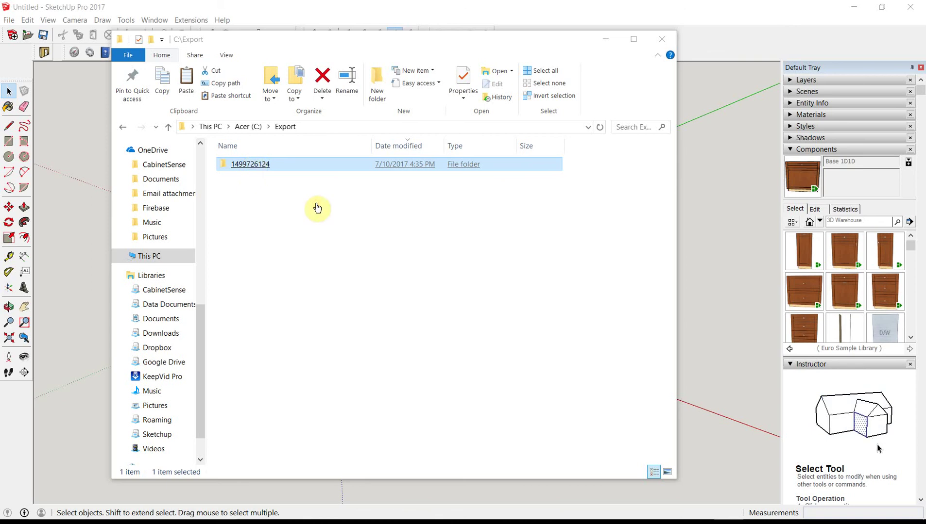
key(Return)
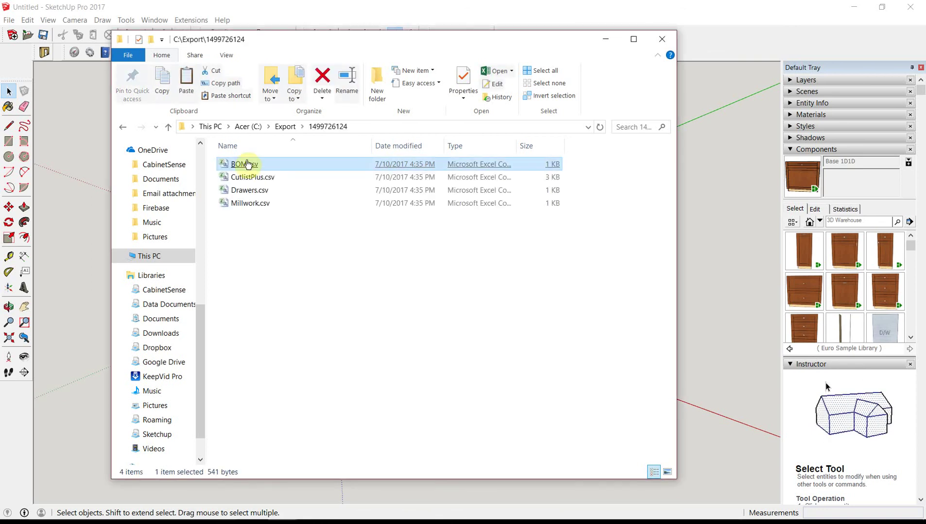
click(242, 179)
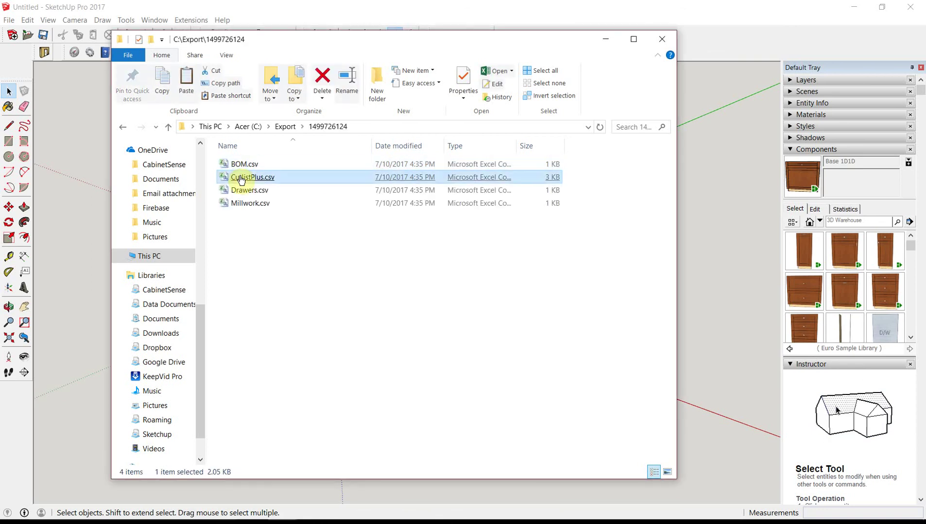
click(242, 191)
click(244, 204)
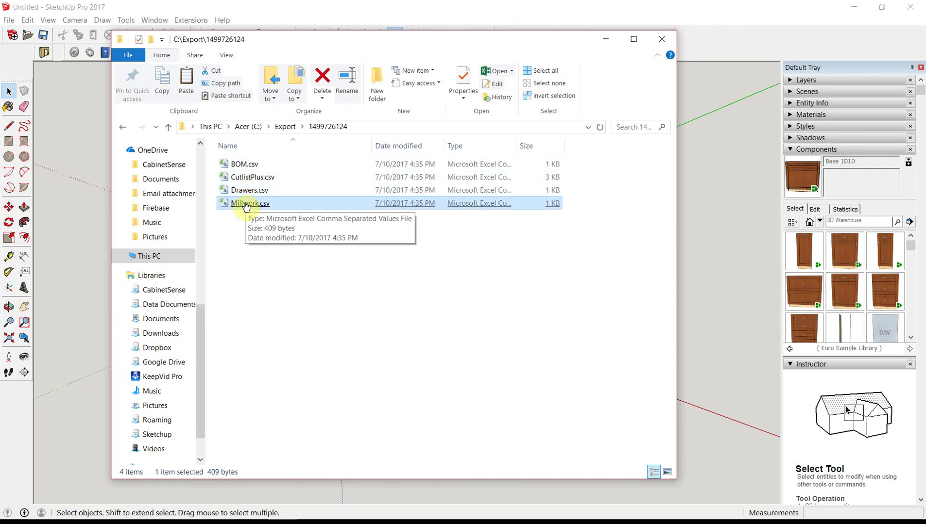
mouse_move(634, 517)
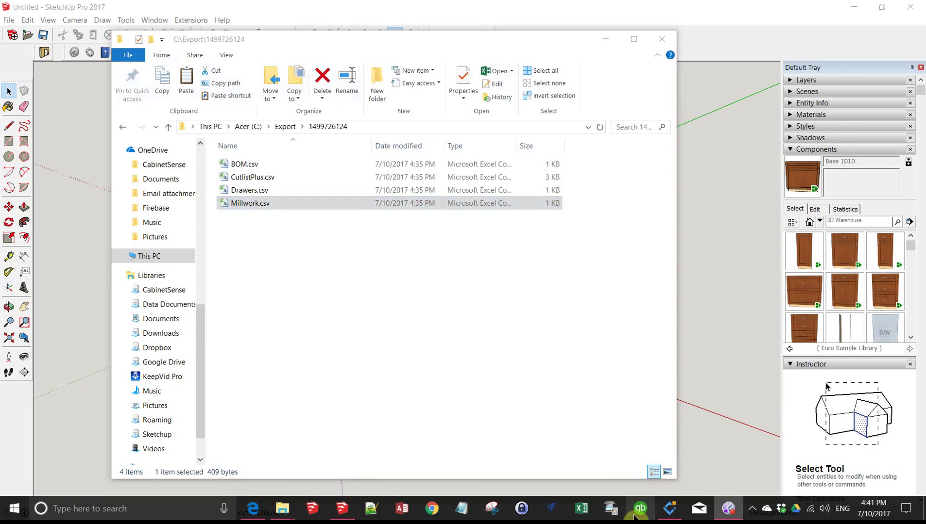
click(669, 508)
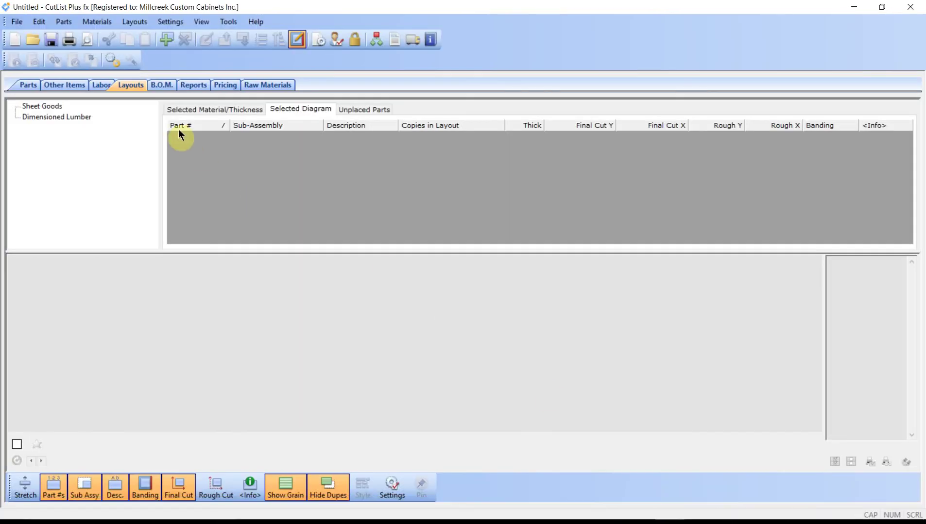
click(16, 22)
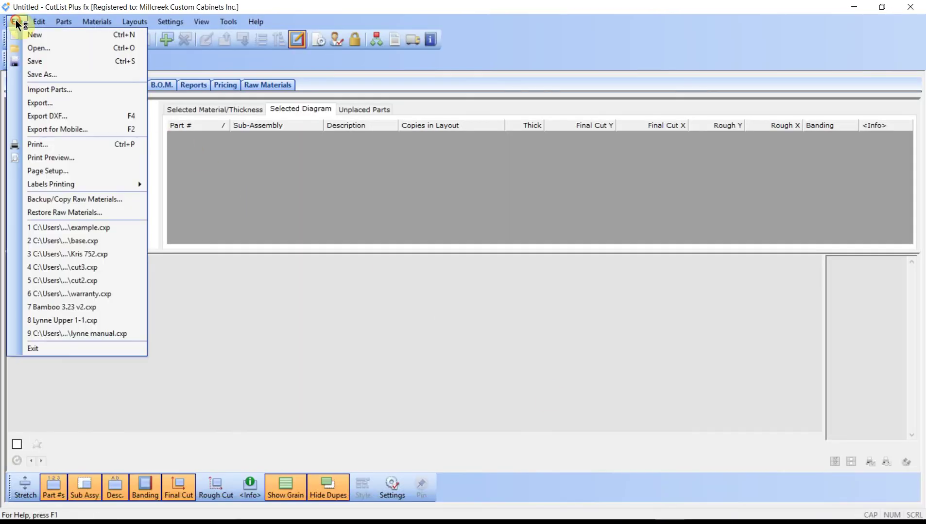
click(40, 89)
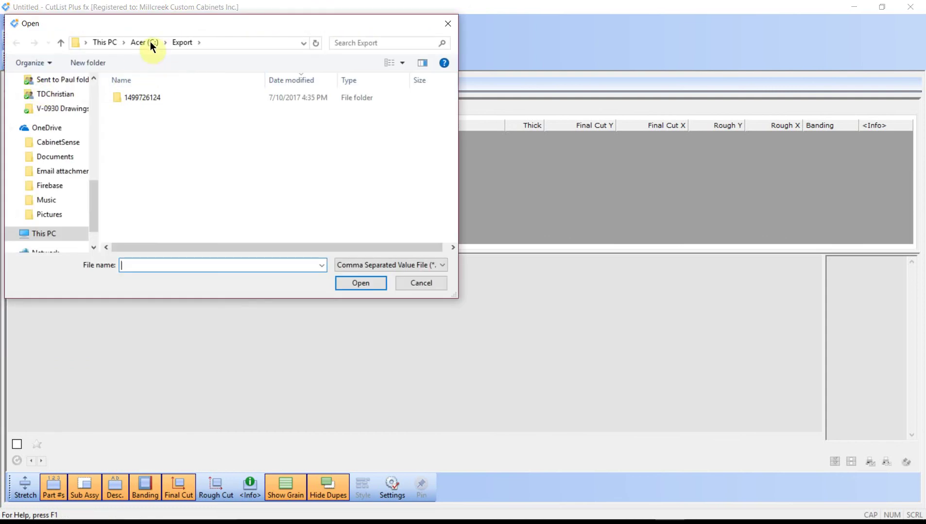
double_click(131, 98)
click(130, 97)
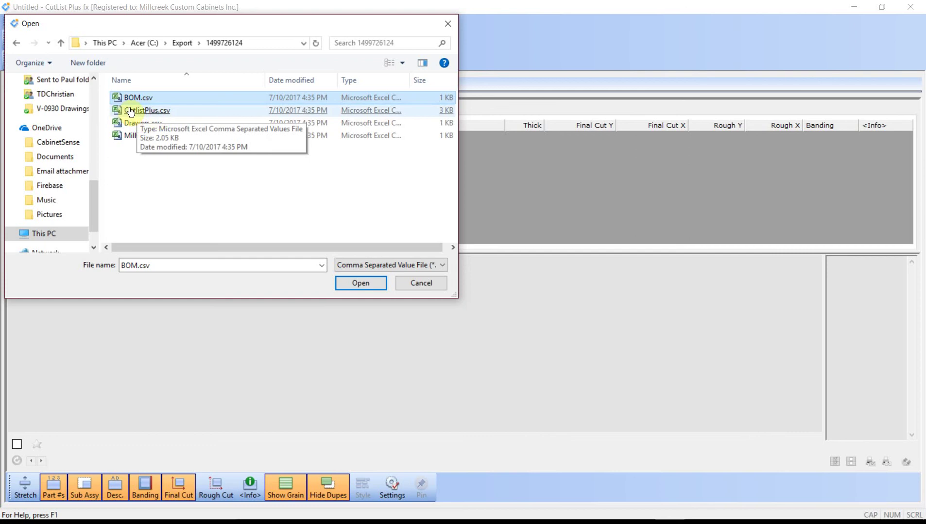
double_click(145, 111)
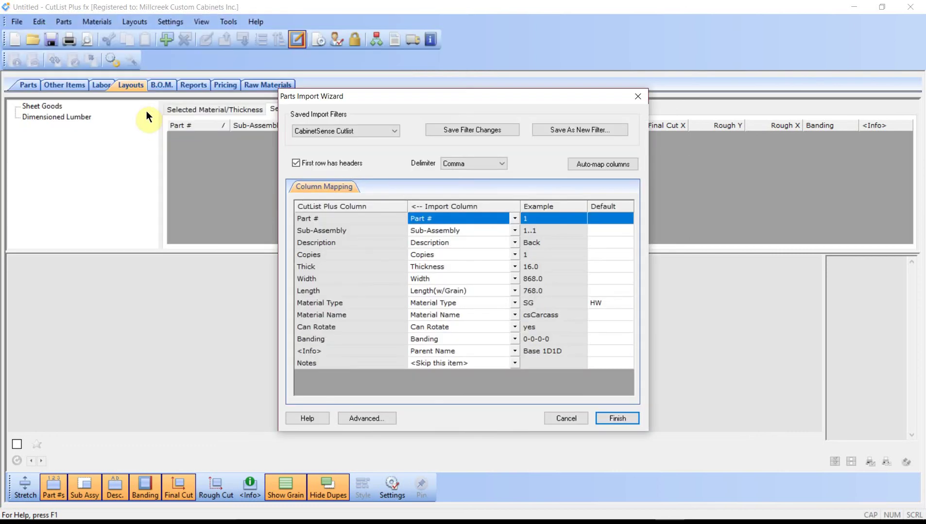
click(615, 418)
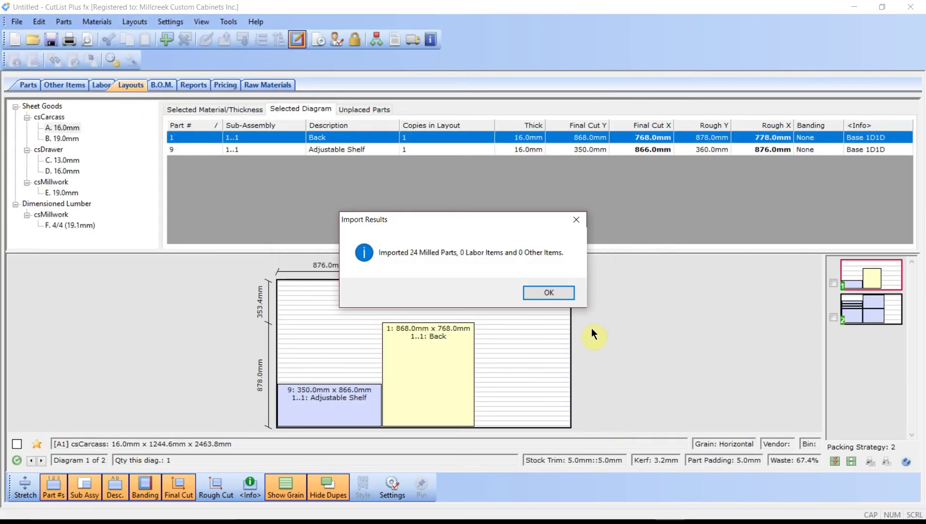
Step: Review the 19.0mm and 16.0mm carcass layouts, then the 13.0mm and 16.0mm csDrawer layouts
click(557, 293)
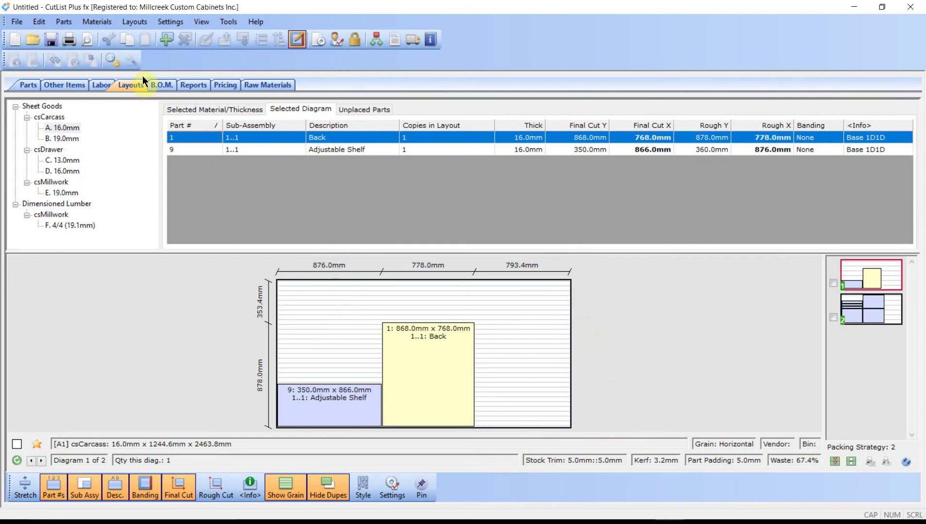
click(63, 139)
click(60, 128)
click(846, 309)
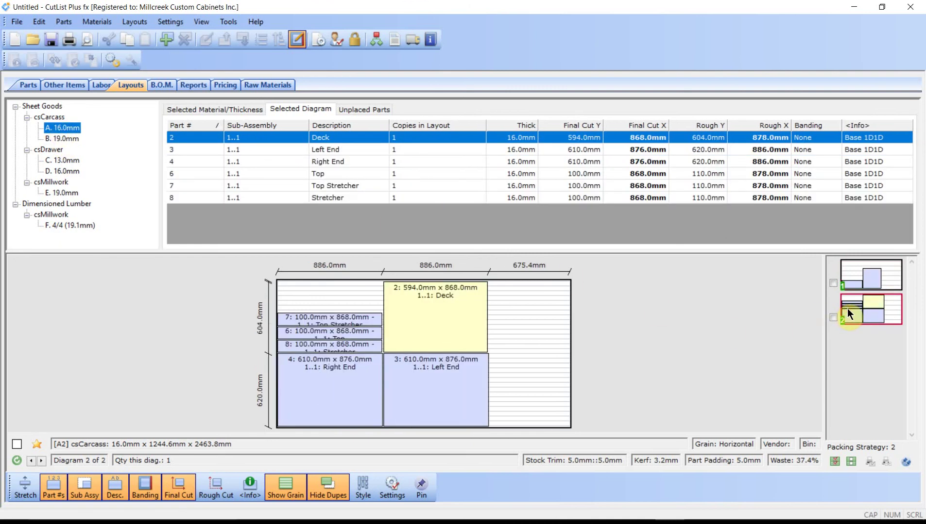
click(73, 159)
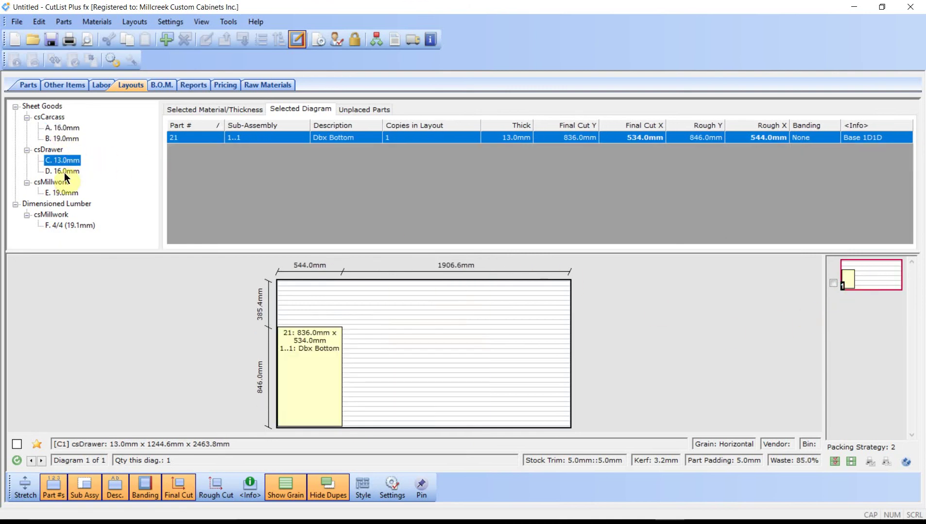
click(65, 172)
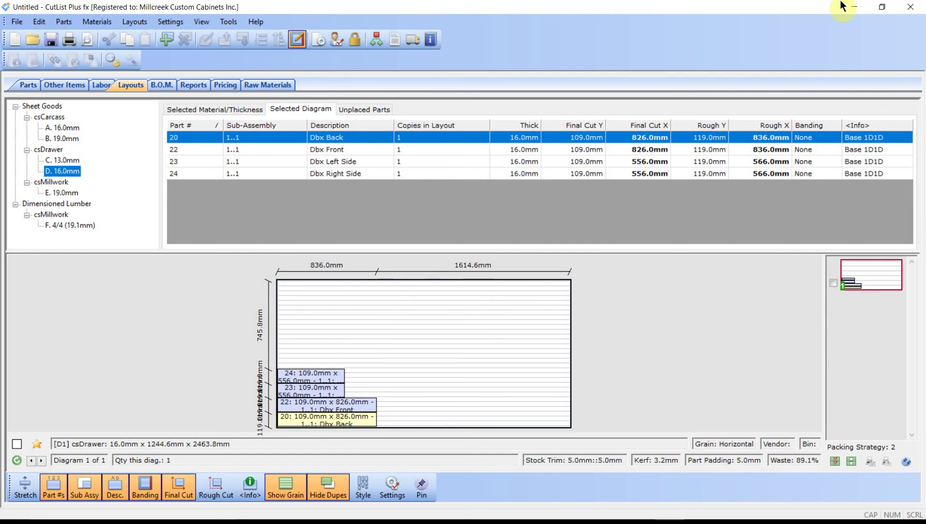